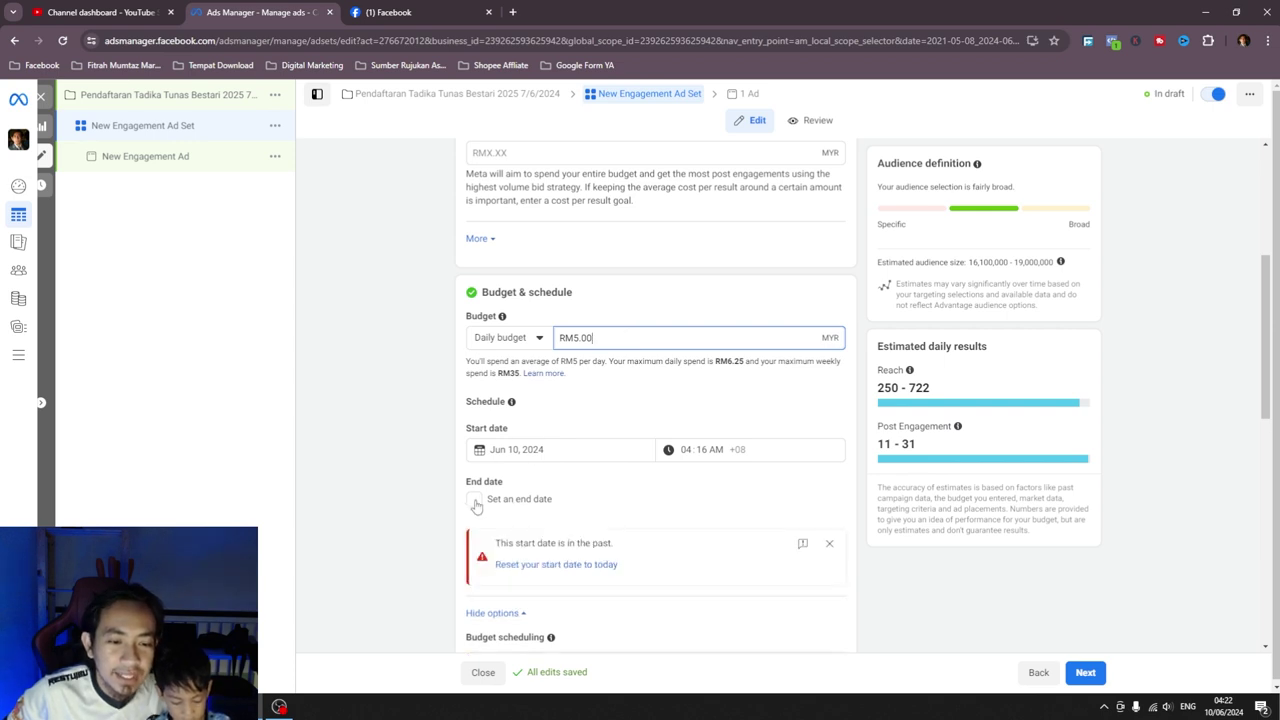
- Reset the ad set's past start date to today and set its end date to June 13, 2024
{"action": "left_click", "coordinate": [547, 566]}
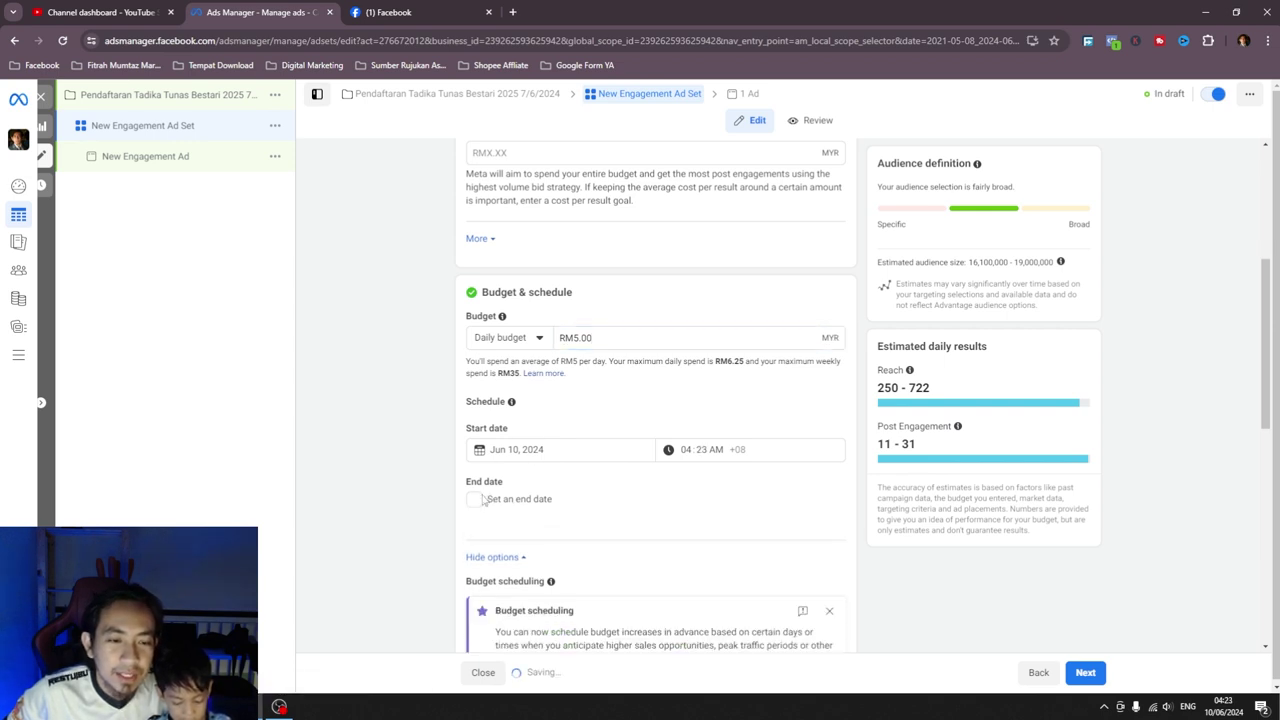
{"action": "left_click", "coordinate": [475, 499]}
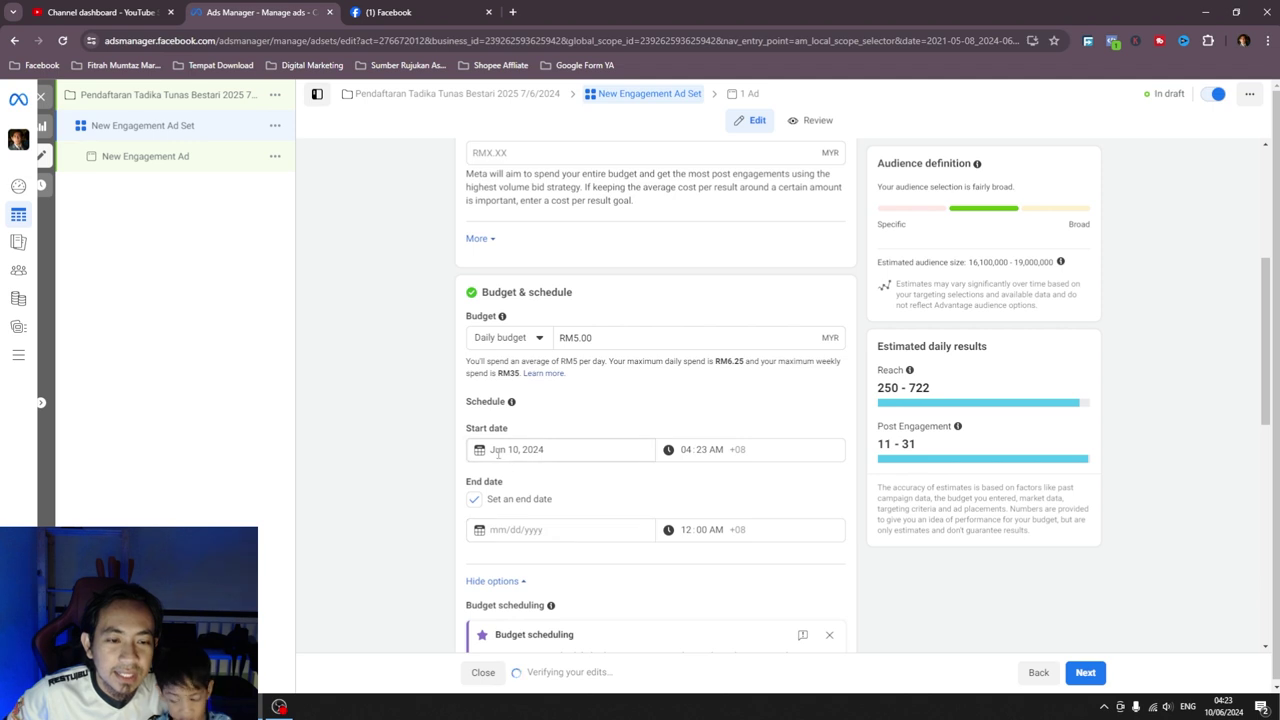
{"action": "left_click", "coordinate": [492, 534]}
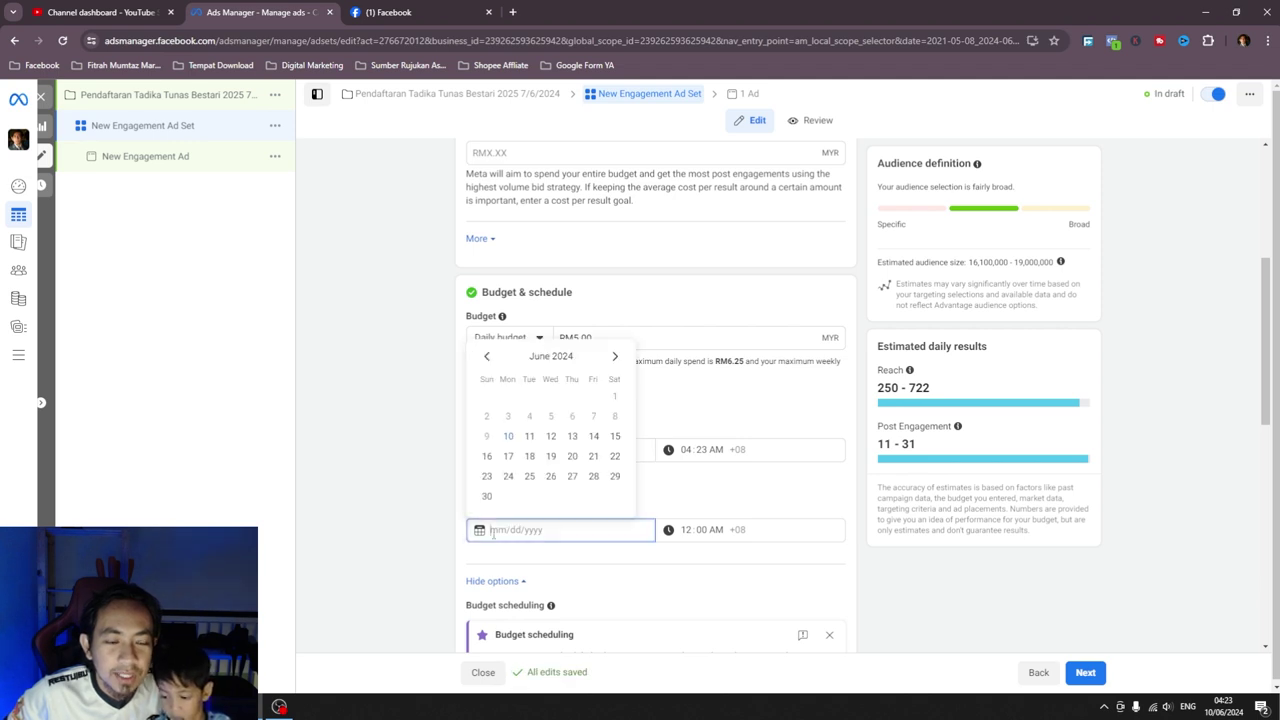
{"action": "left_click", "coordinate": [572, 437]}
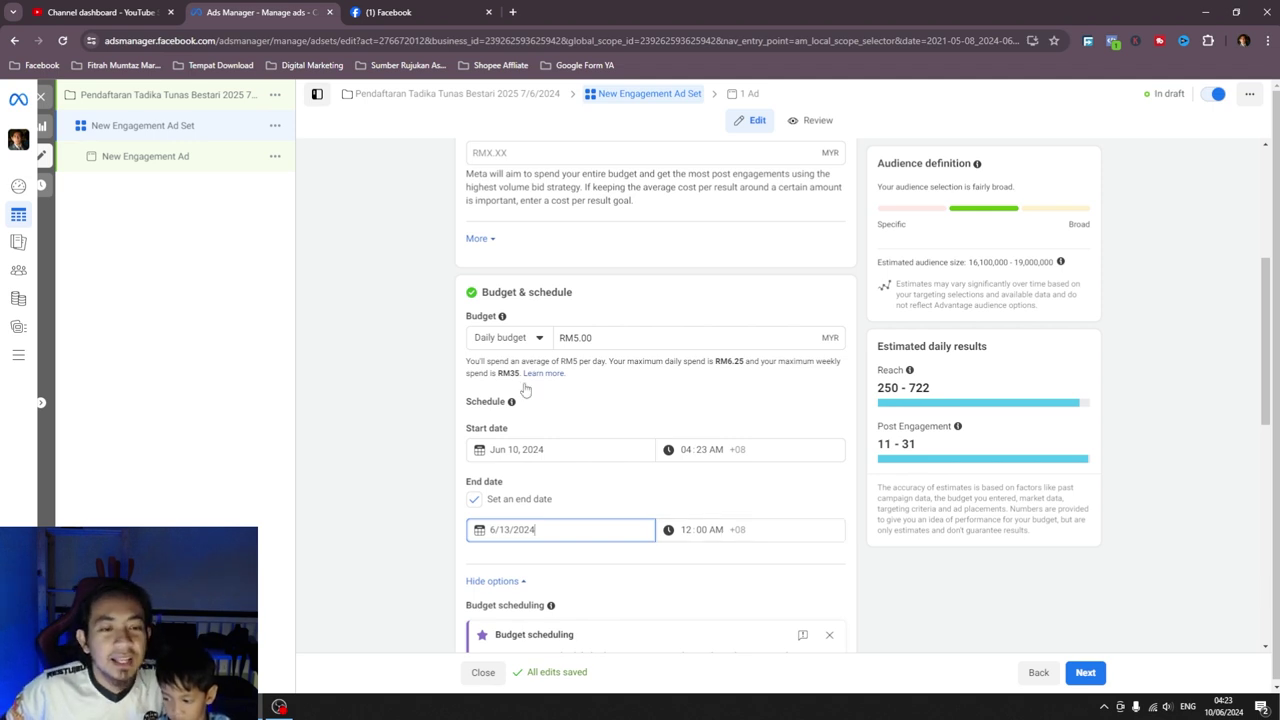
- Remove the end date and switch the ad set to a lifetime budget of RM35
{"action": "left_click", "coordinate": [475, 500]}
{"action": "left_click", "coordinate": [518, 339]}
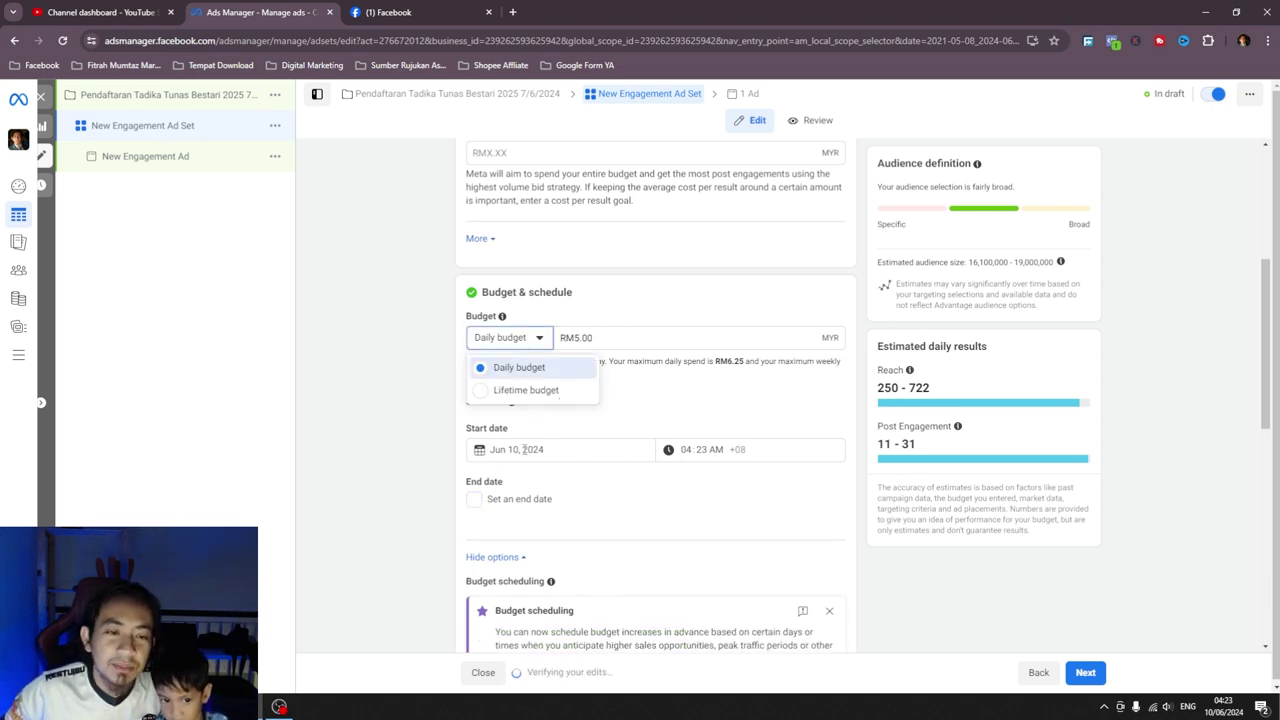
{"action": "left_click", "coordinate": [531, 388]}
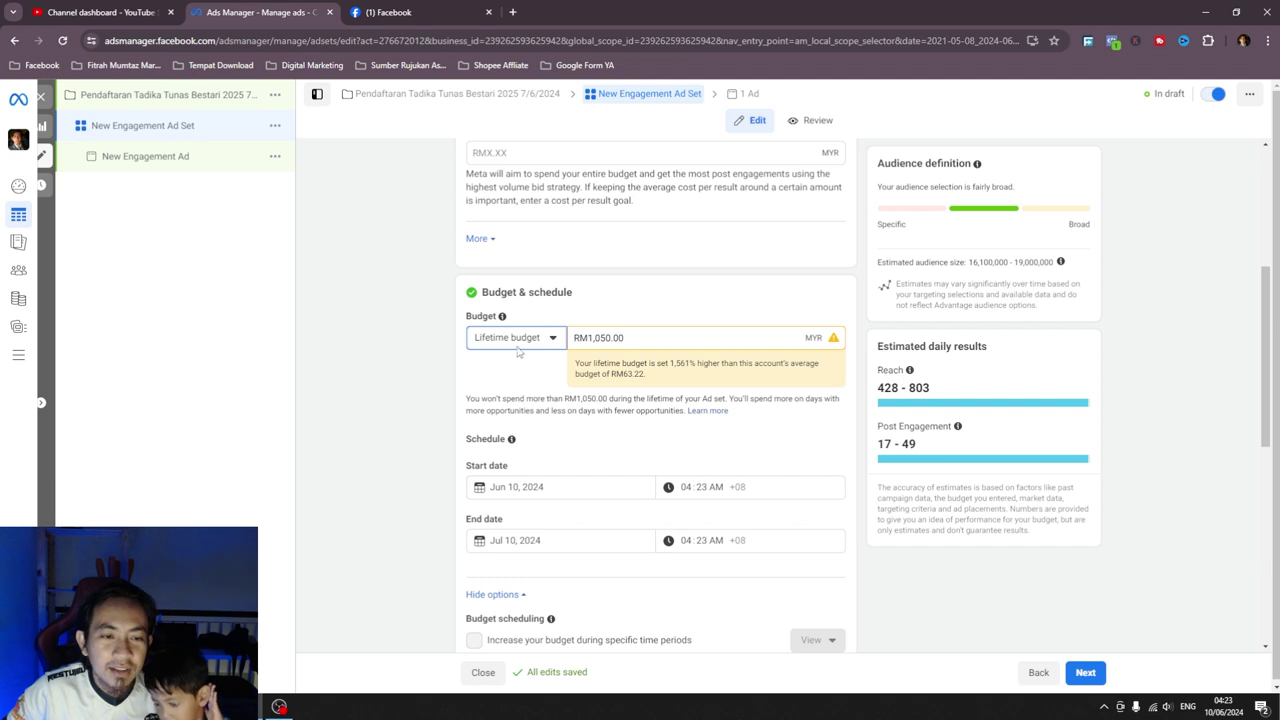
{"action": "left_click_drag", "start_coordinate": [649, 337], "coordinate": [598, 337]}
{"action": "key", "text": "ctrl+a"}
{"action": "type", "text": "1050"}
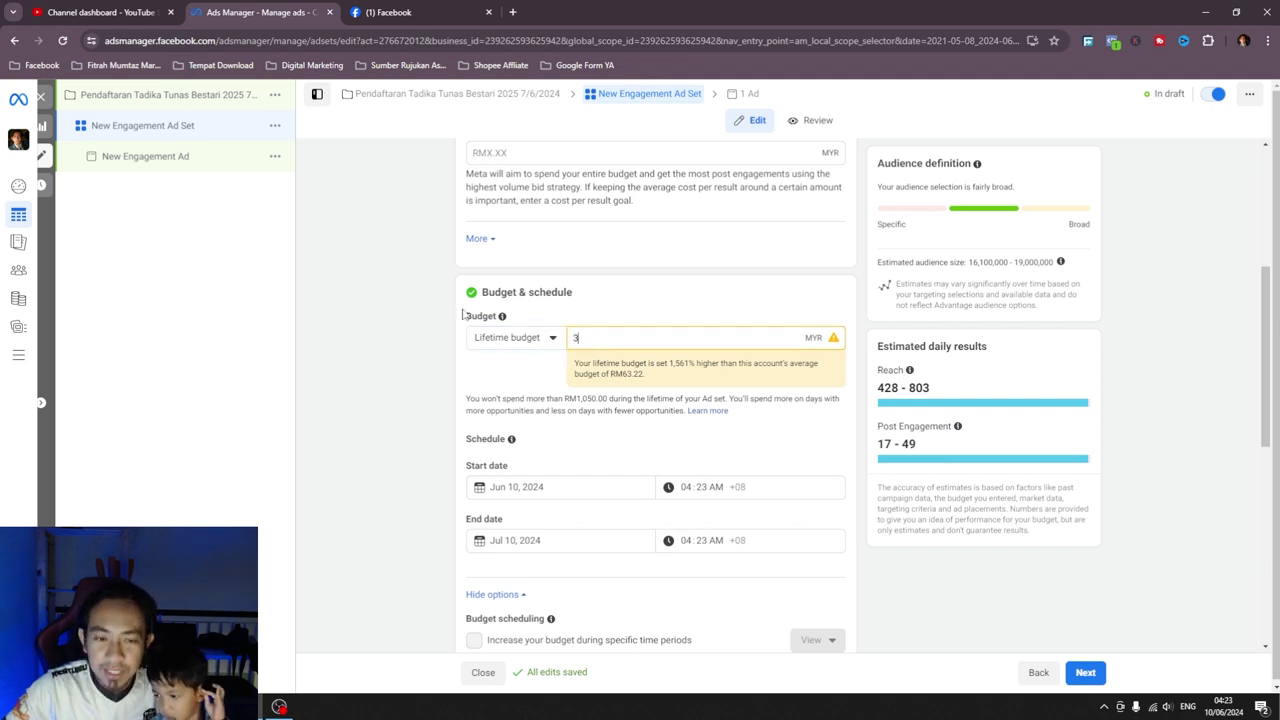
{"action": "key", "text": "ctrl+a"}
{"action": "type", "text": "35"}
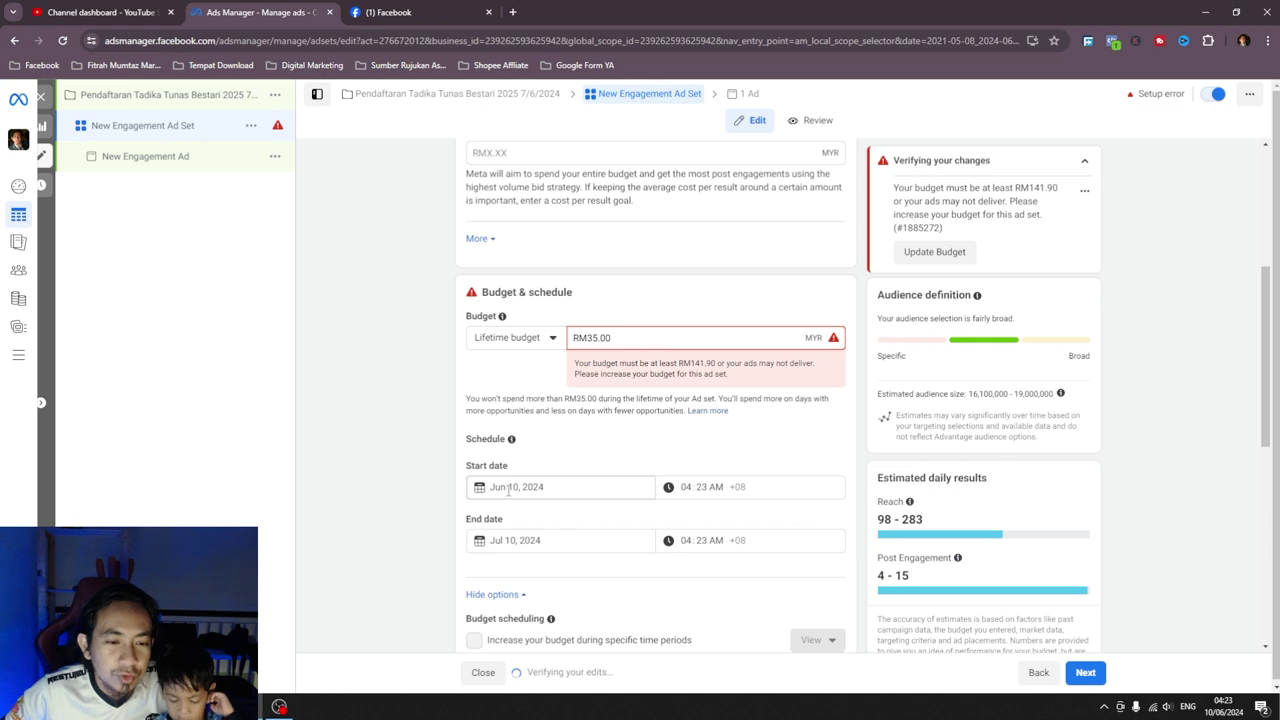
- Set the lifetime budget's end date to June 17, 2024
{"action": "left_click", "coordinate": [497, 543]}
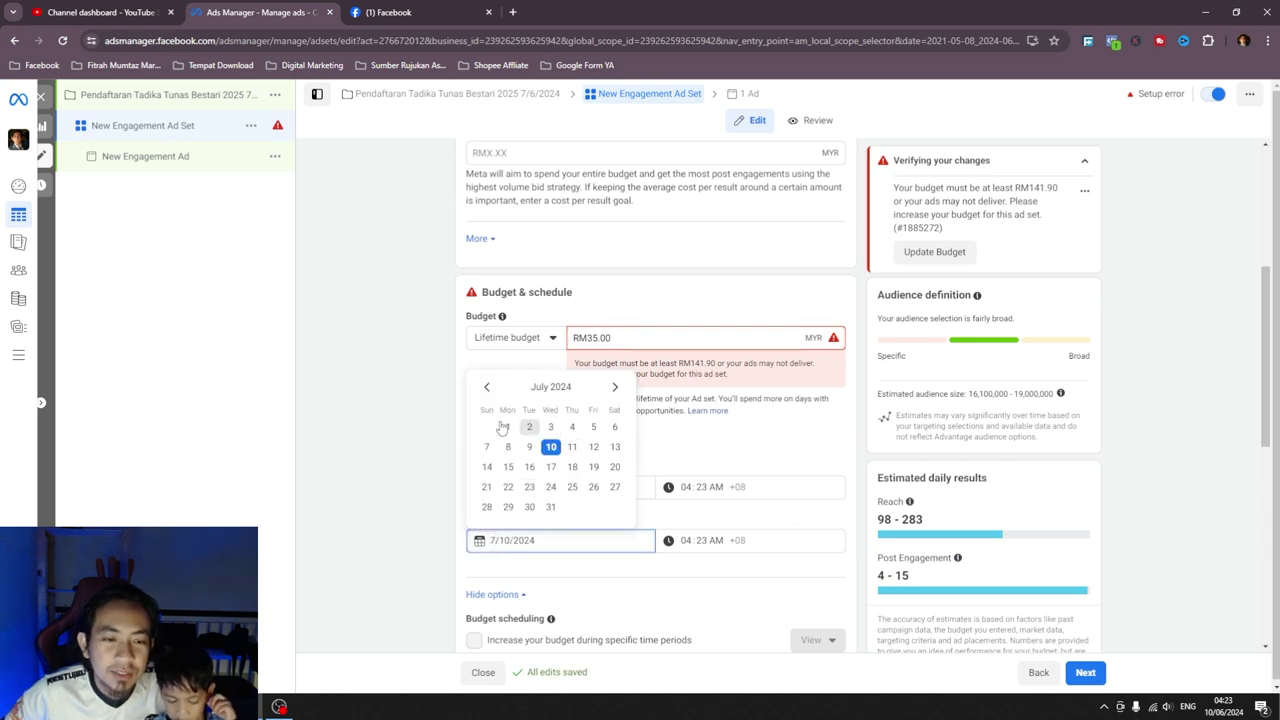
{"action": "left_click", "coordinate": [697, 389]}
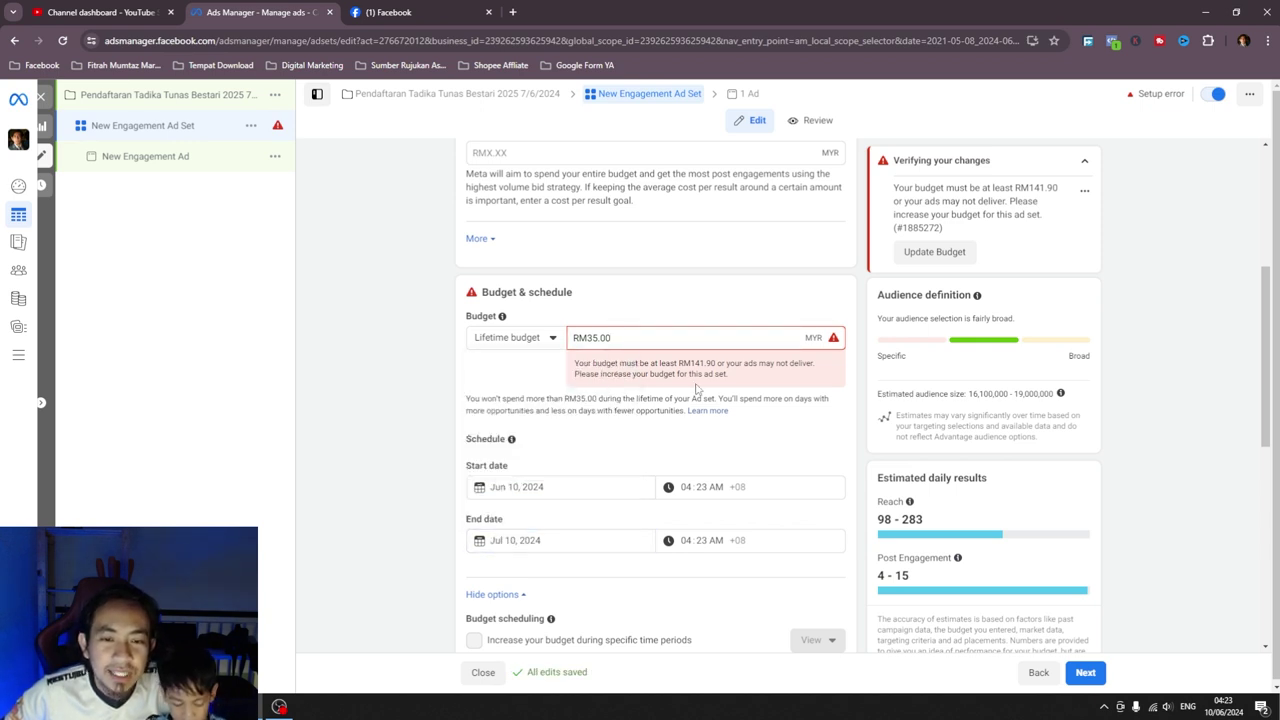
{"action": "left_click_drag", "start_coordinate": [690, 363], "coordinate": [716, 364]}
{"action": "left_click", "coordinate": [504, 541]}
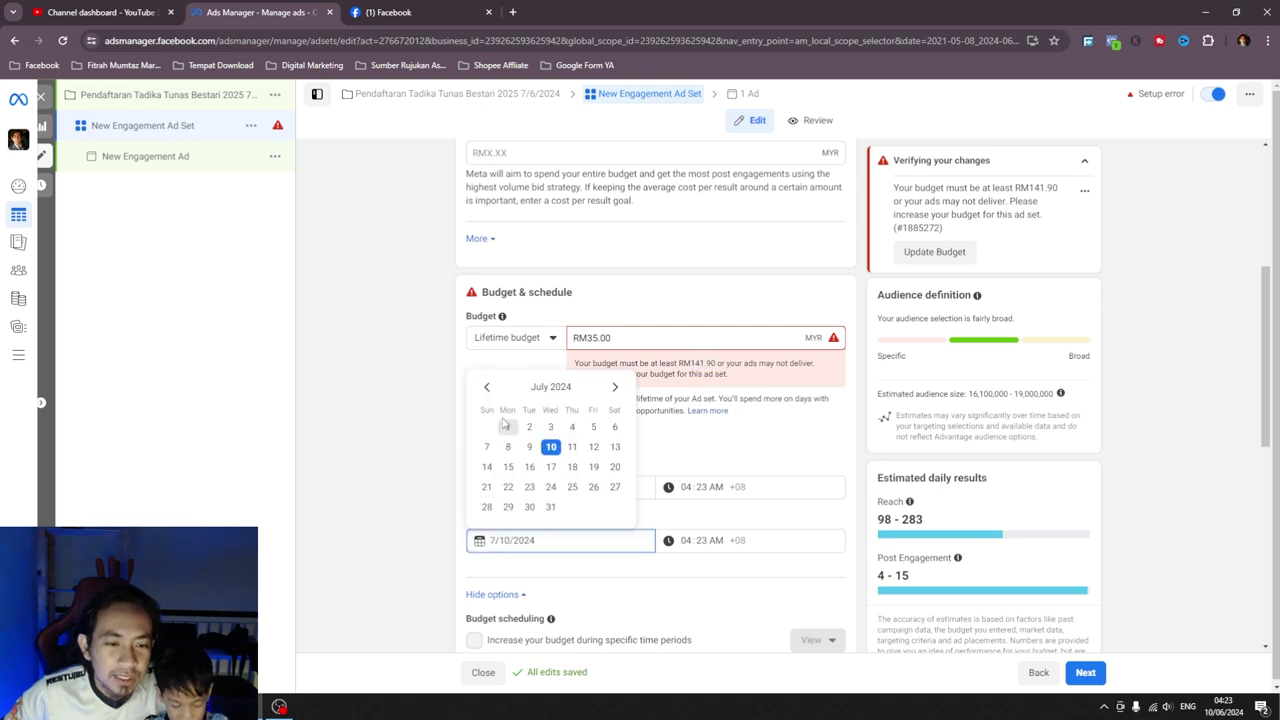
{"action": "left_click", "coordinate": [508, 466]}
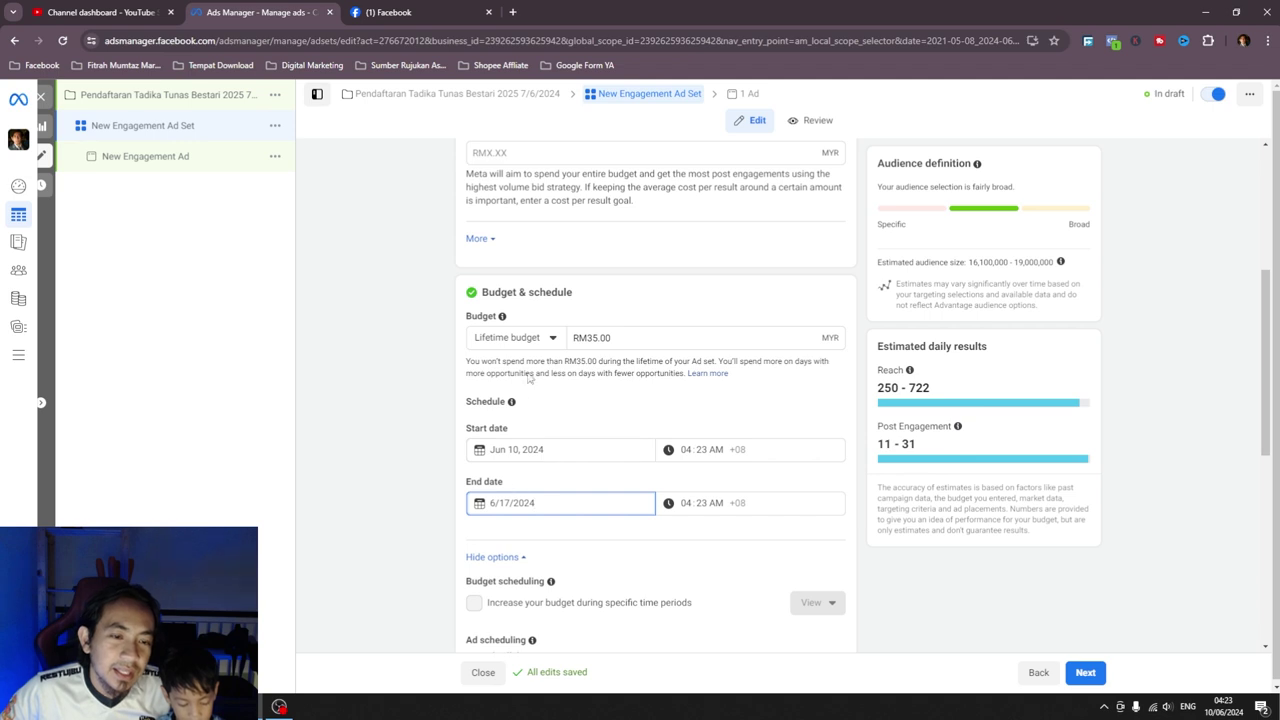
- Switch the ad set back to a daily budget and remove its end date
{"action": "left_click", "coordinate": [537, 345]}
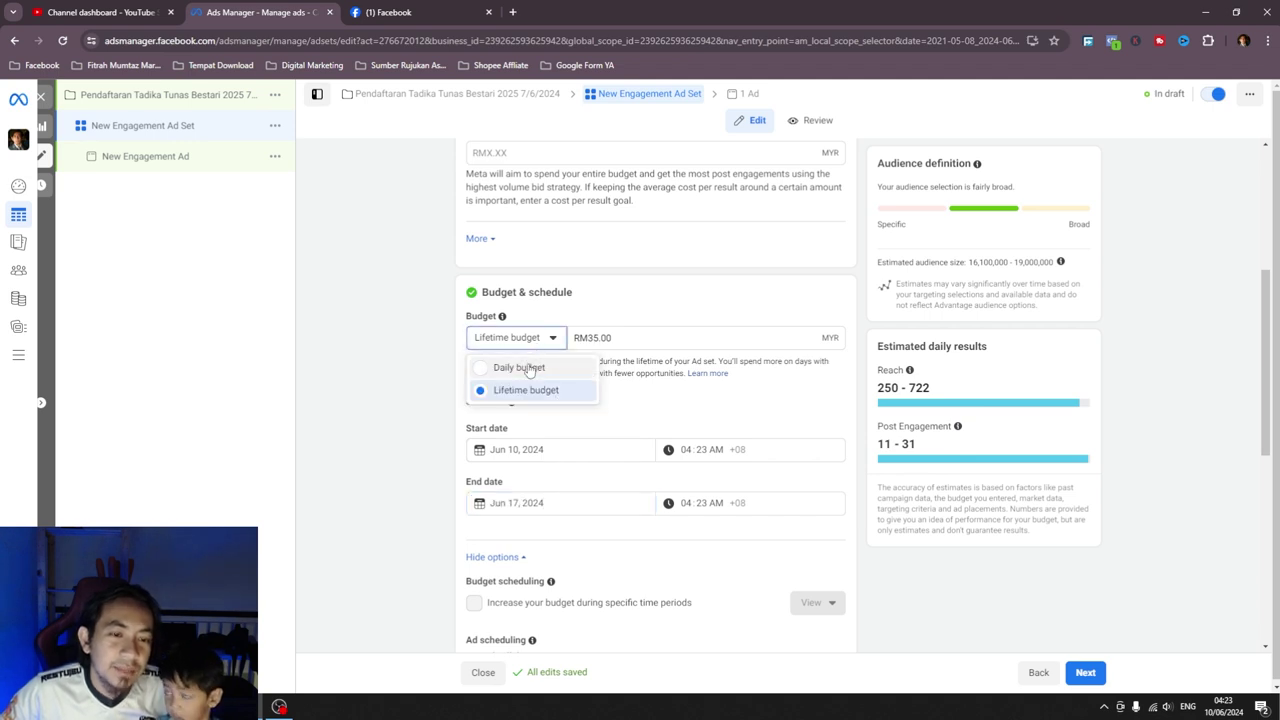
{"action": "left_click", "coordinate": [526, 370]}
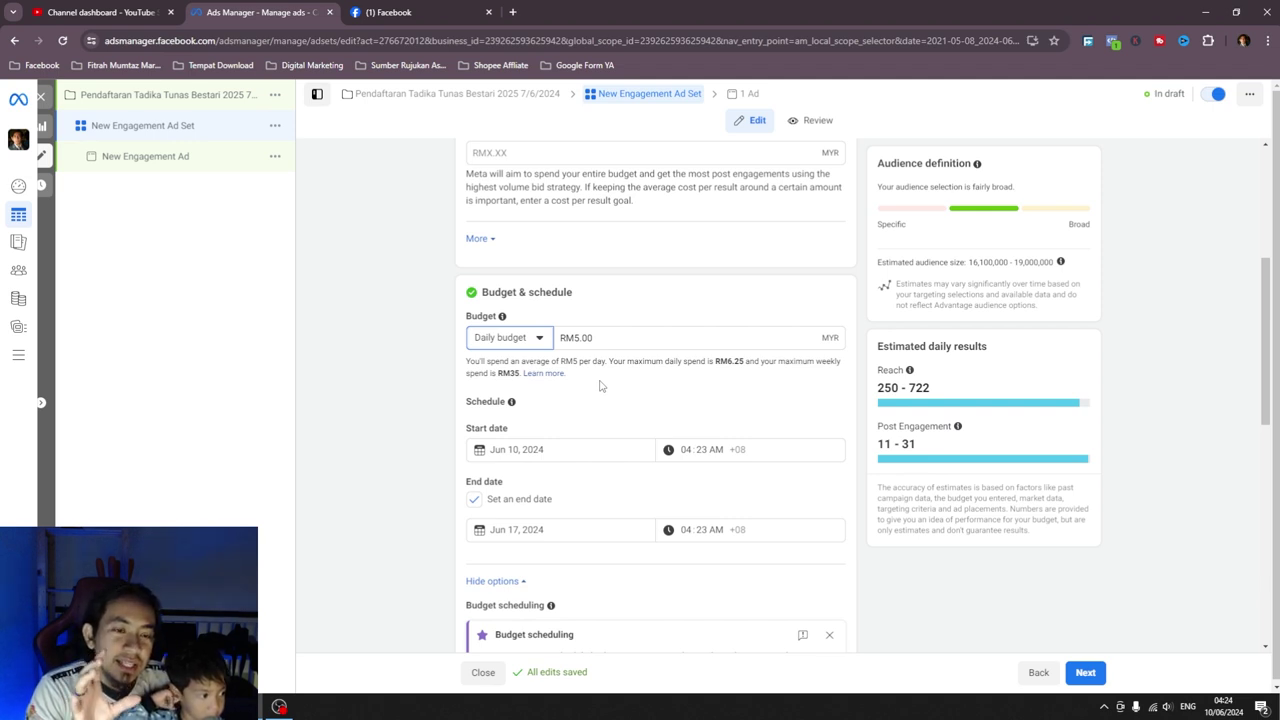
{"action": "left_click", "coordinate": [473, 500]}
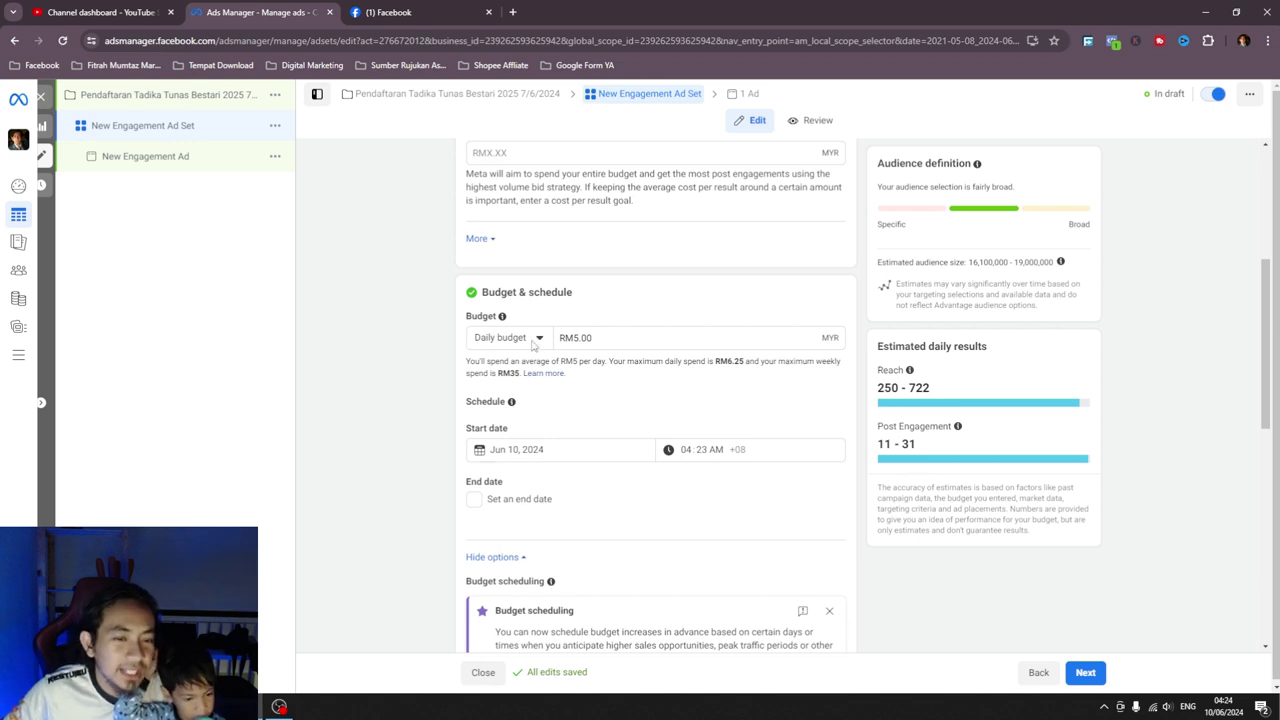
- Dismiss the budget scheduling tip and enable budget increases during specific time periods
{"action": "scroll", "coordinate": [566, 500], "scroll_direction": "down", "scroll_amount": 2}
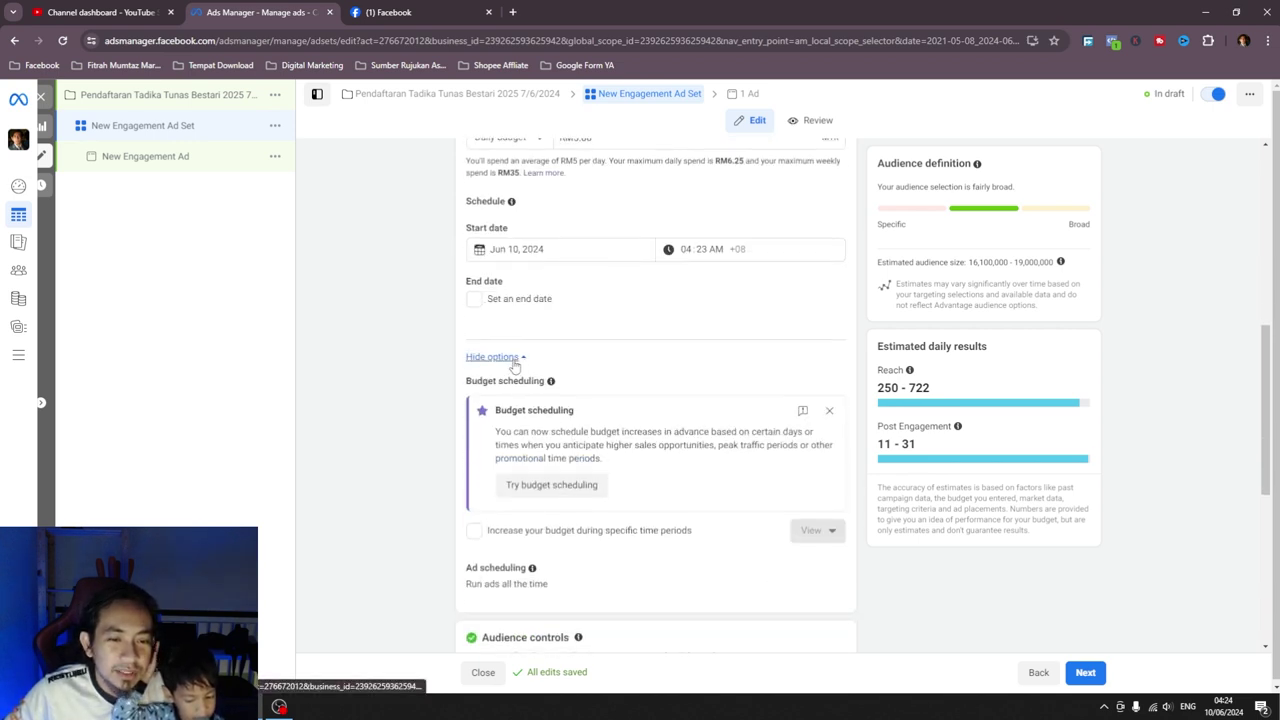
{"action": "left_click", "coordinate": [829, 411]}
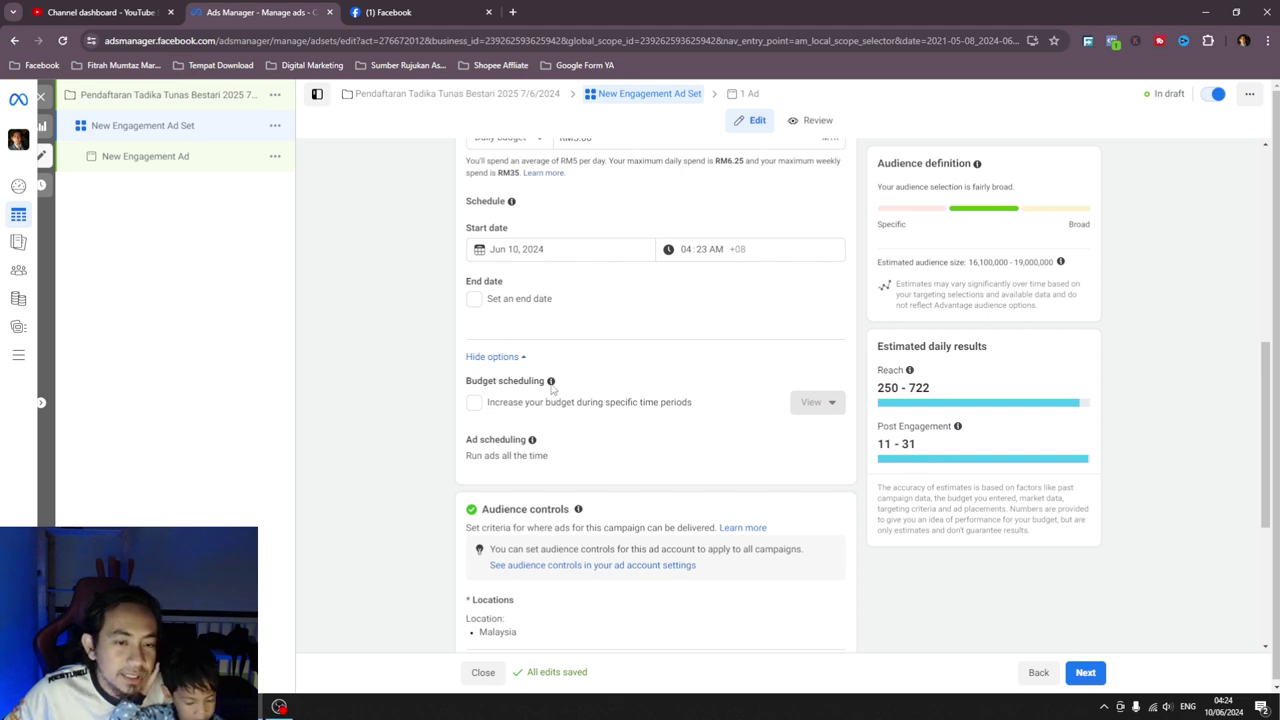
{"action": "left_click", "coordinate": [474, 402]}
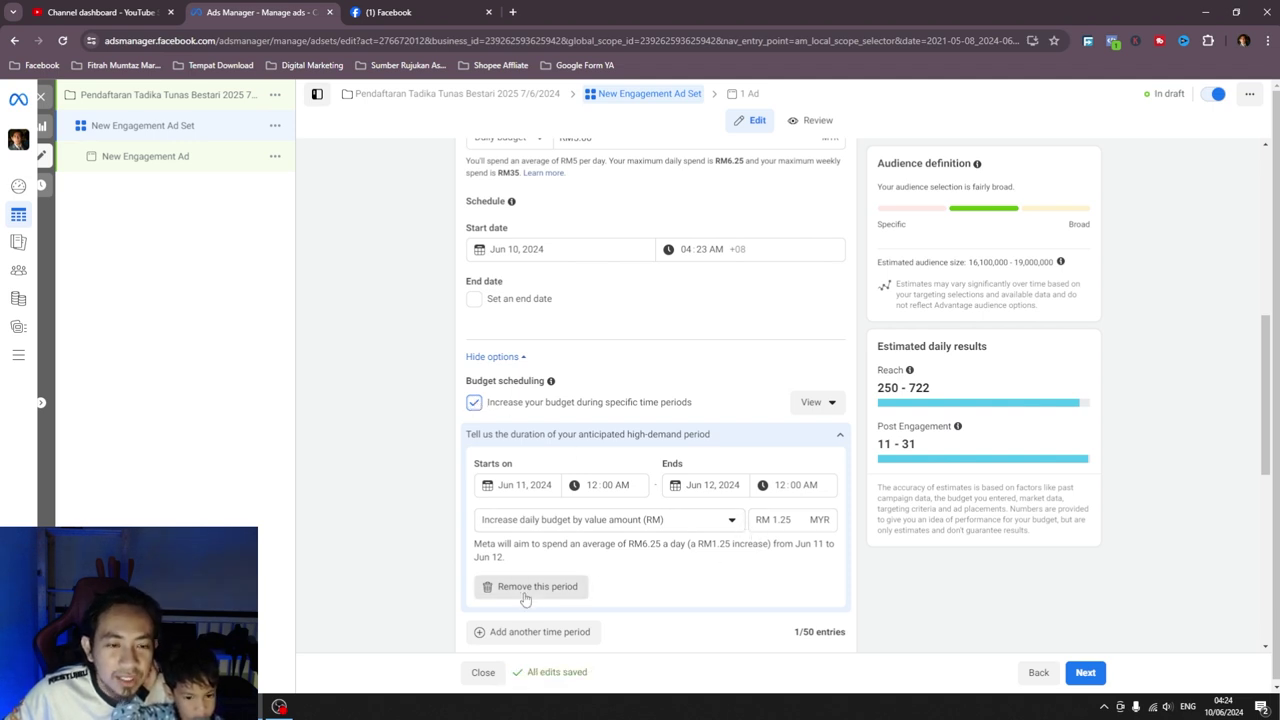
- Remove the scheduled high-demand period and disable budget increases during specific time periods
{"action": "scroll", "coordinate": [513, 395], "scroll_direction": "up", "scroll_amount": 1}
{"action": "scroll", "coordinate": [537, 391], "scroll_direction": "down", "scroll_amount": 2}
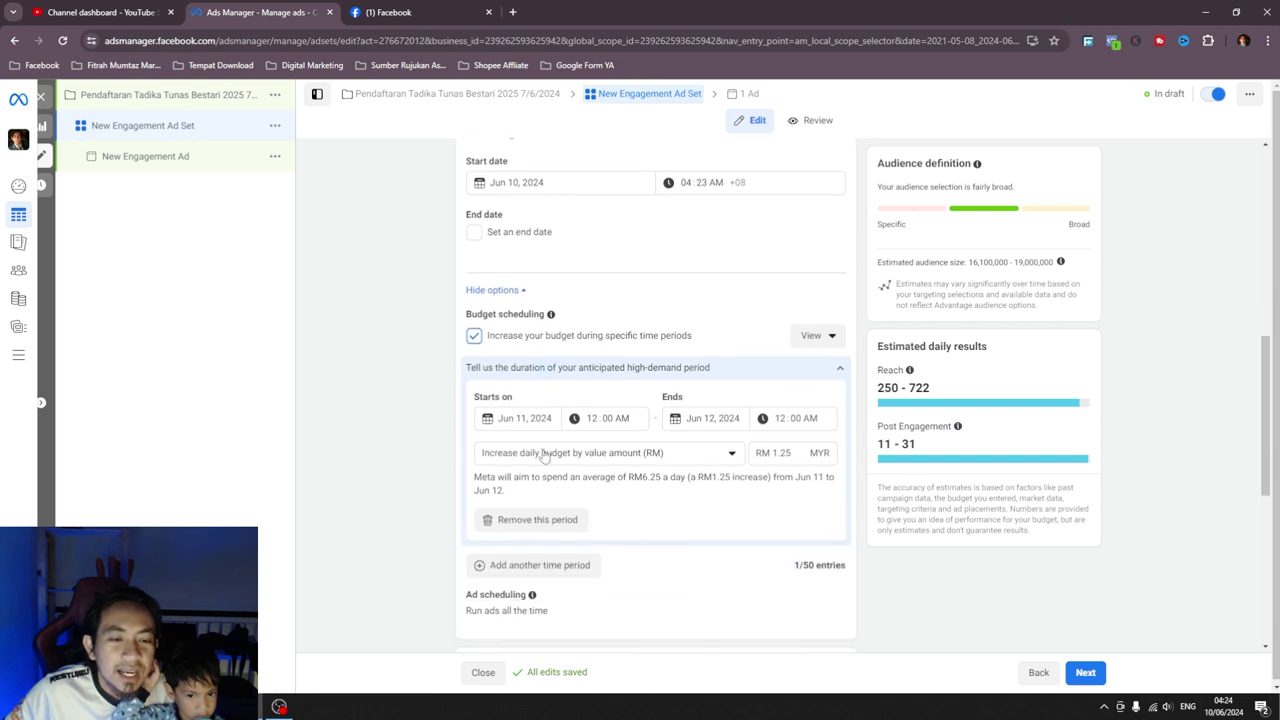
{"action": "scroll", "coordinate": [522, 533], "scroll_direction": "down", "scroll_amount": 1}
{"action": "left_click", "coordinate": [528, 455]}
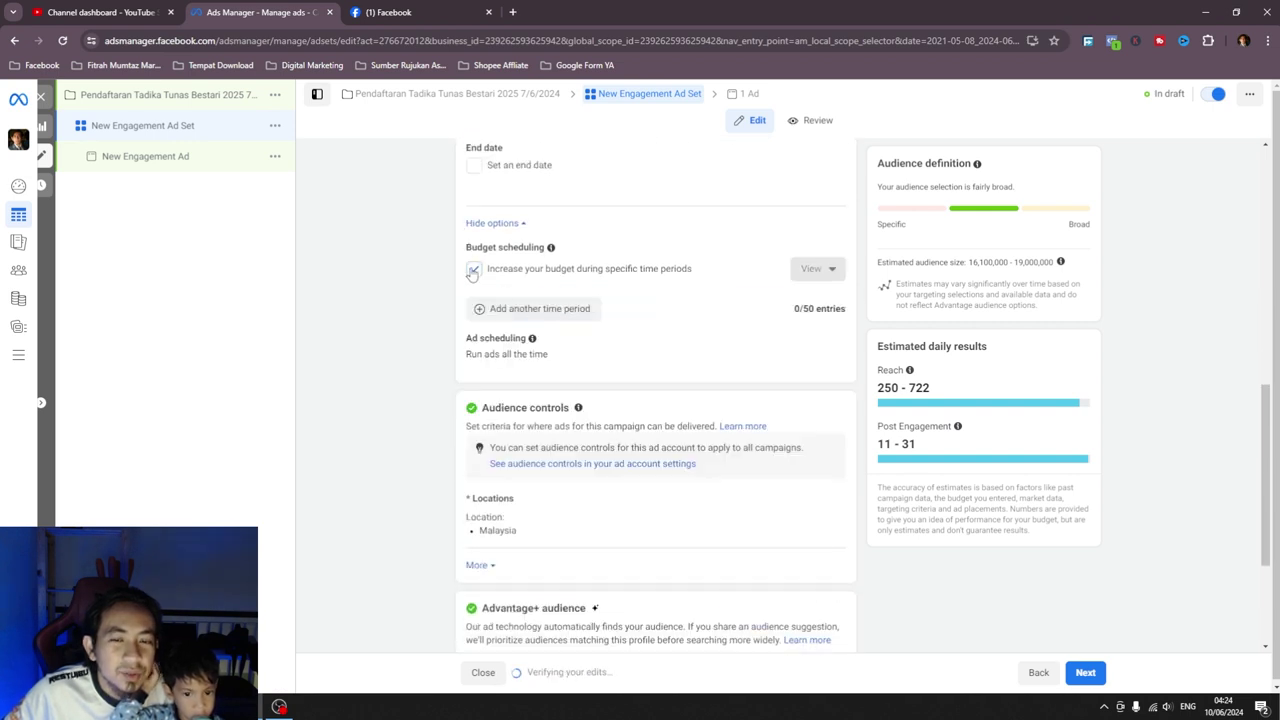
{"action": "scroll", "coordinate": [546, 374], "scroll_direction": "up", "scroll_amount": 1}
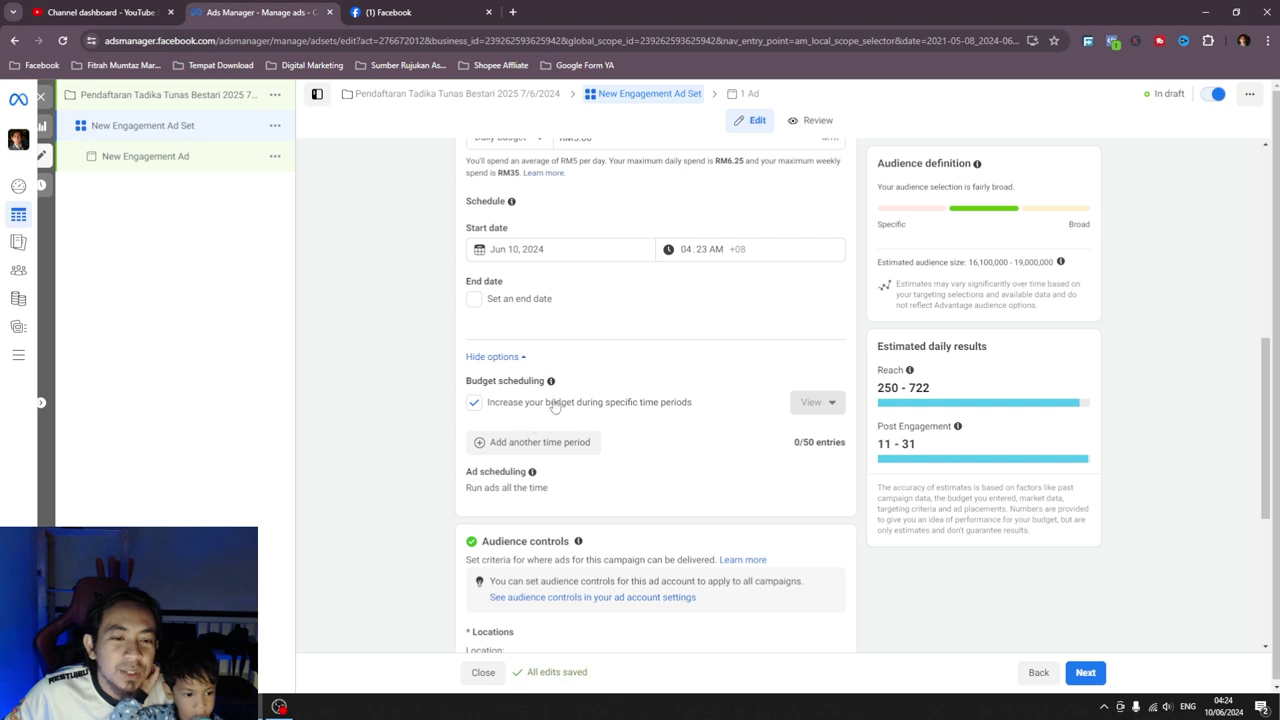
{"action": "left_click_drag", "start_coordinate": [789, 450], "coordinate": [844, 444]}
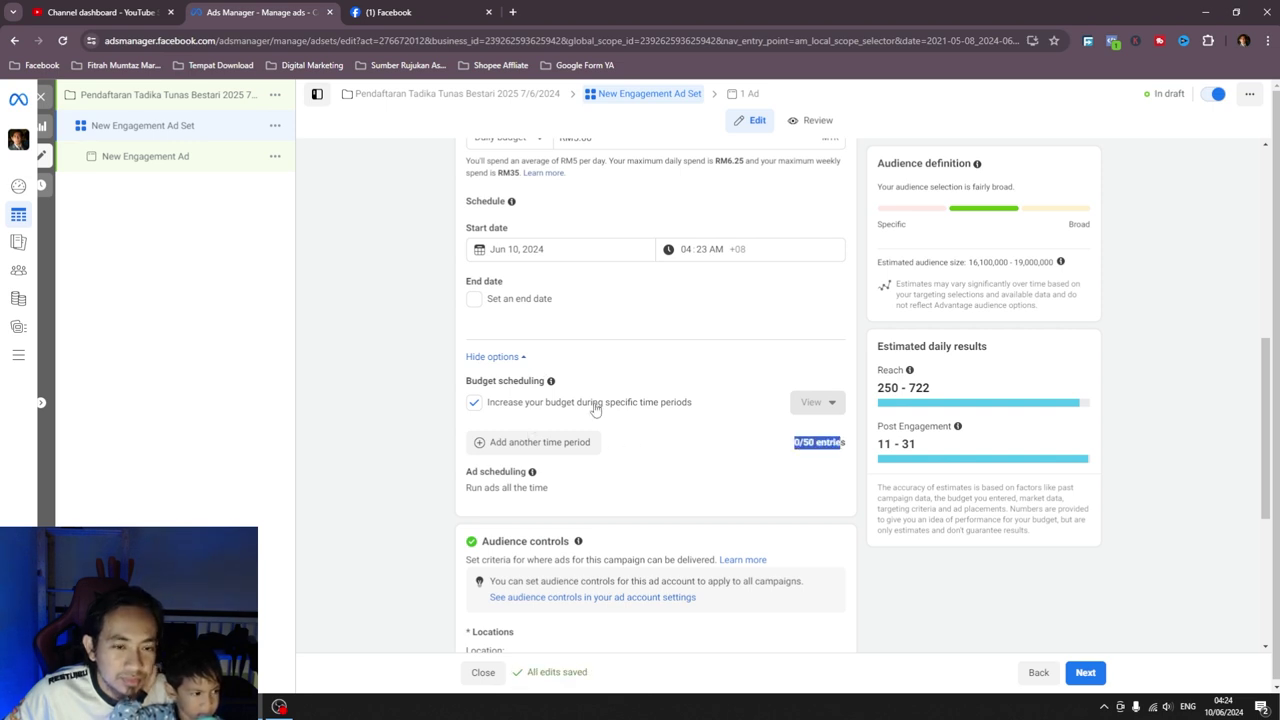
{"action": "left_click", "coordinate": [487, 396]}
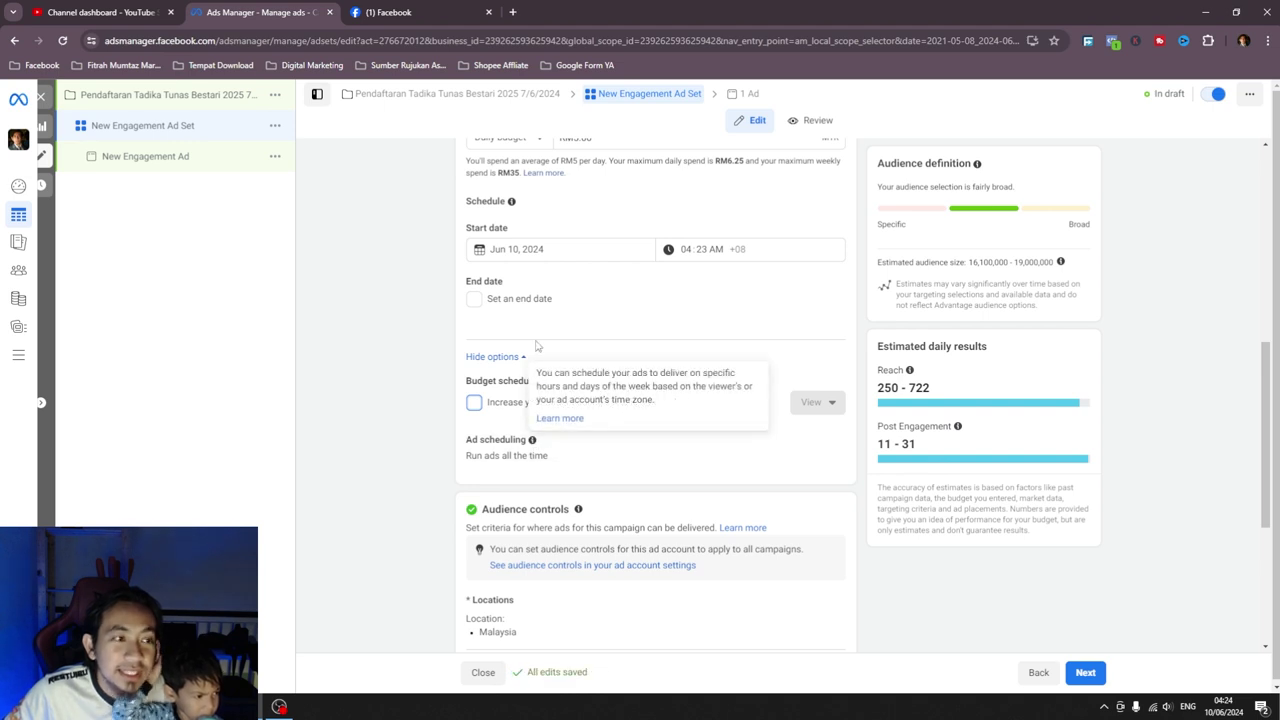
- Change the ad set's budget type from daily to lifetime
{"action": "scroll", "coordinate": [560, 329], "scroll_direction": "up", "scroll_amount": 2}
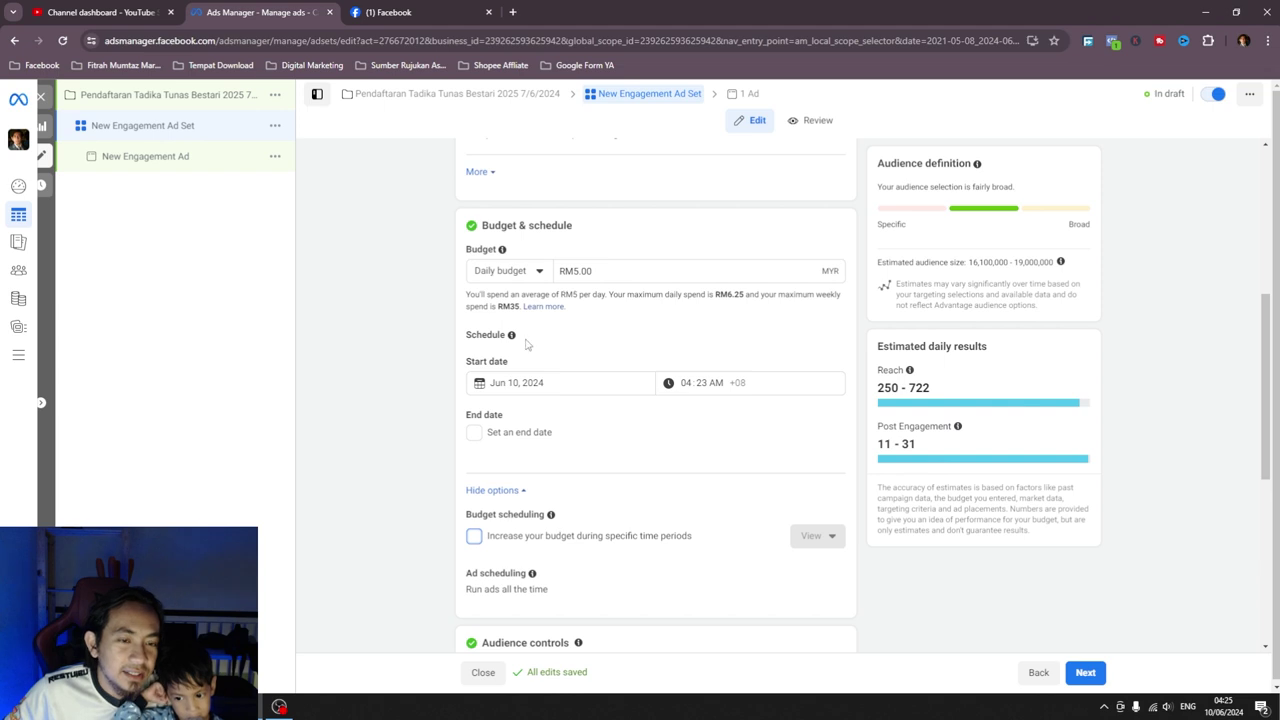
{"action": "left_click", "coordinate": [531, 275]}
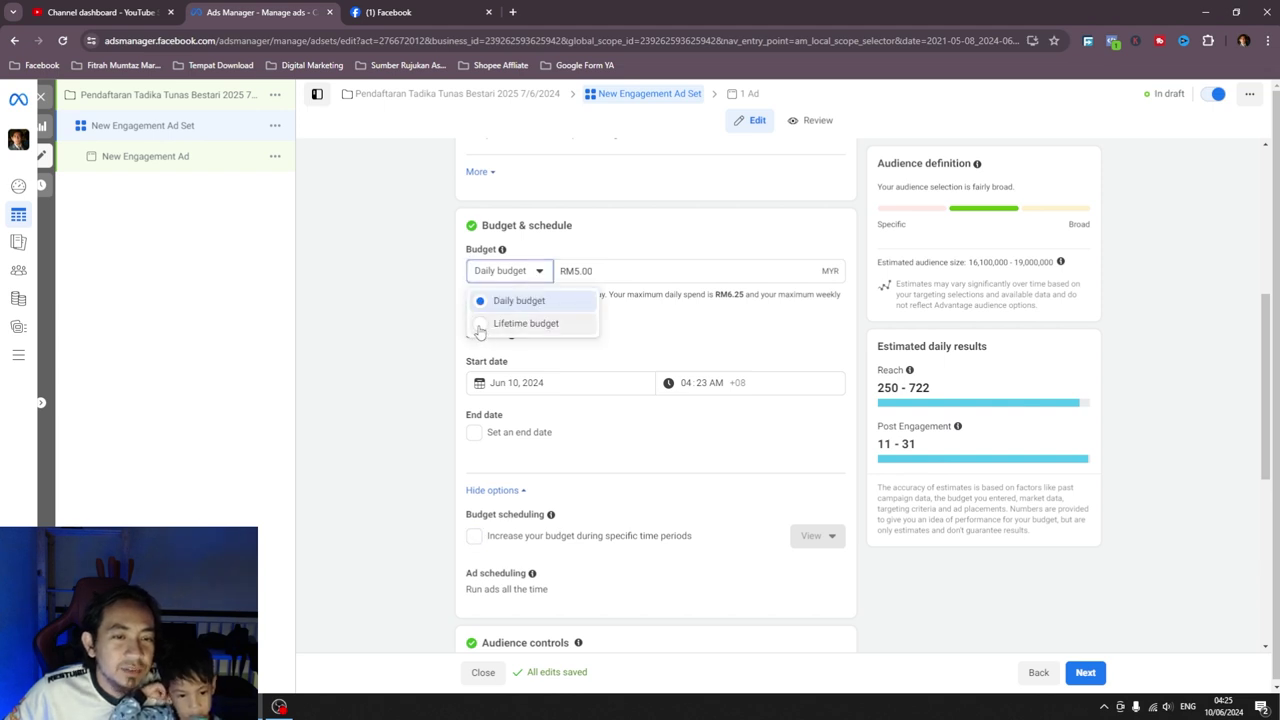
{"action": "scroll", "coordinate": [551, 460], "scroll_direction": "down", "scroll_amount": 2}
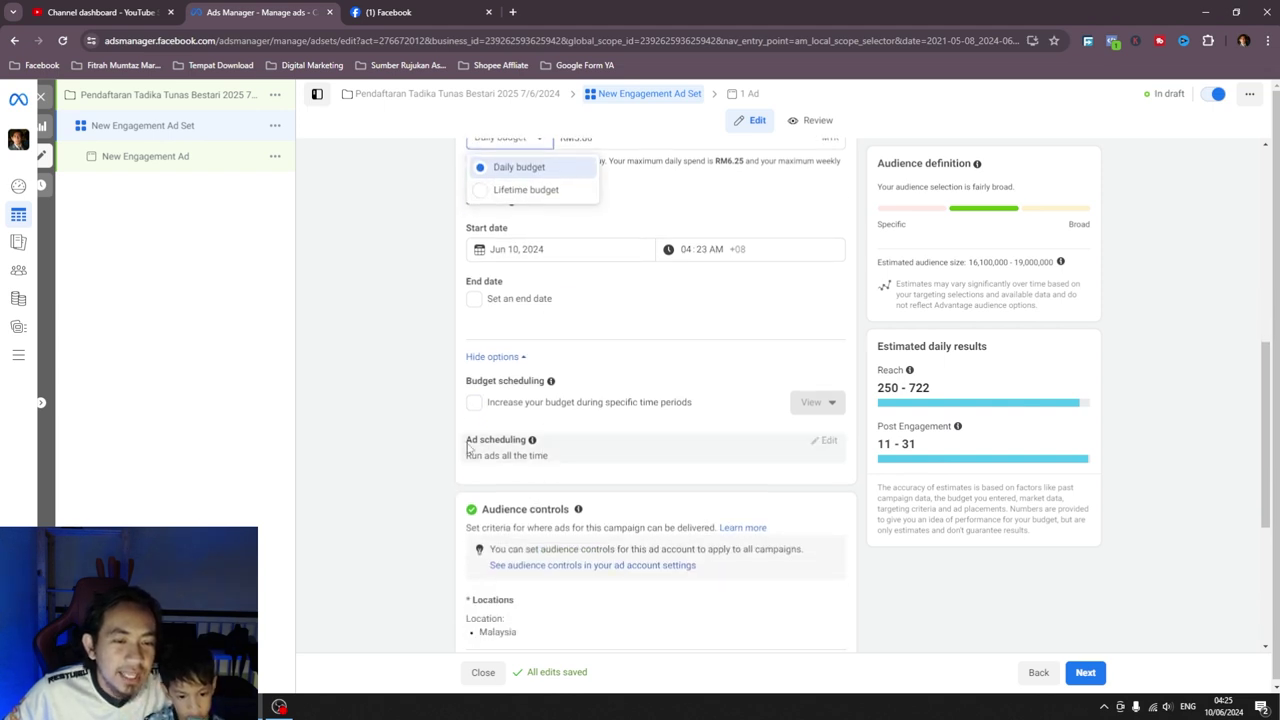
{"action": "scroll", "coordinate": [532, 445], "scroll_direction": "up", "scroll_amount": 1}
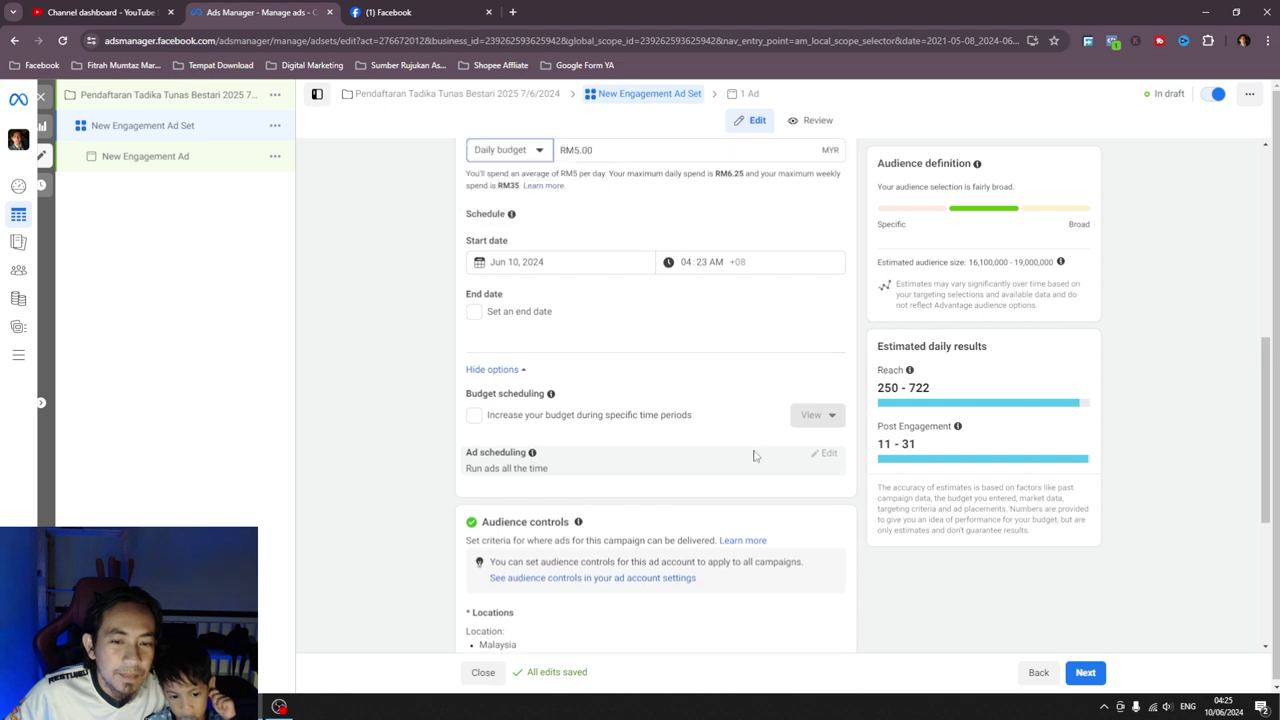
{"action": "scroll", "coordinate": [600, 330], "scroll_direction": "up", "scroll_amount": 2}
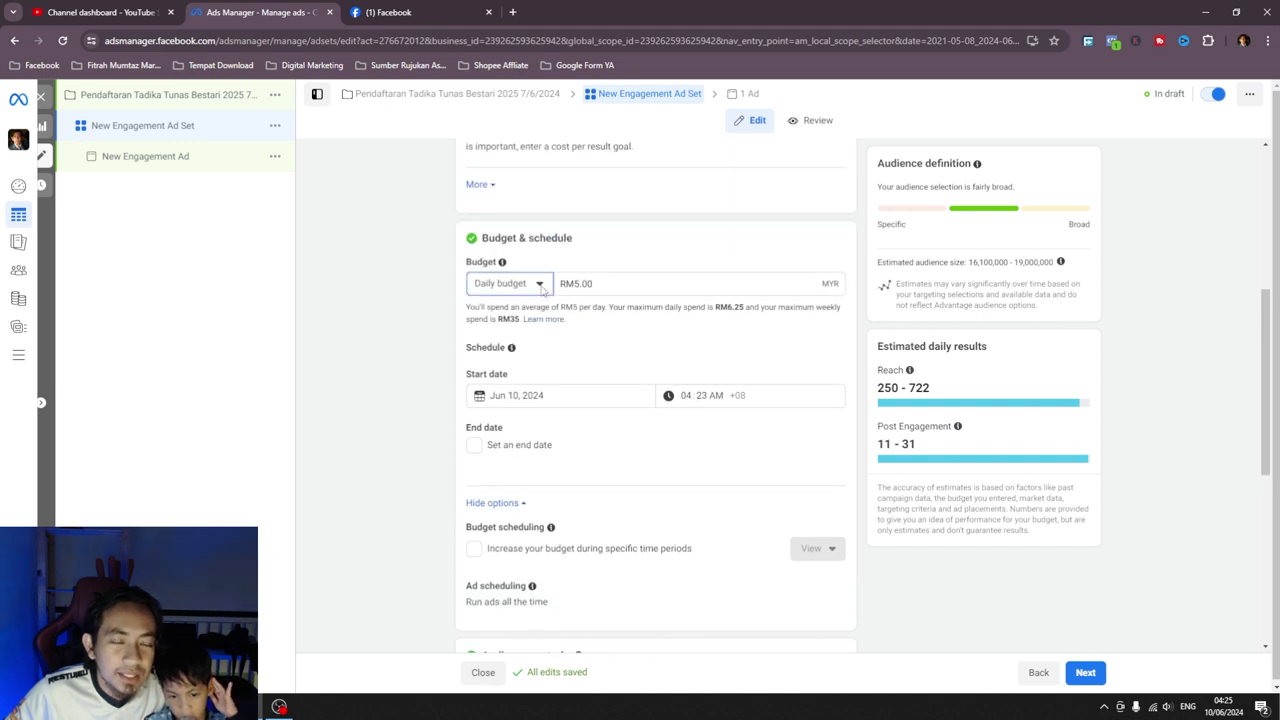
{"action": "left_click", "coordinate": [538, 285]}
{"action": "left_click", "coordinate": [528, 340]}
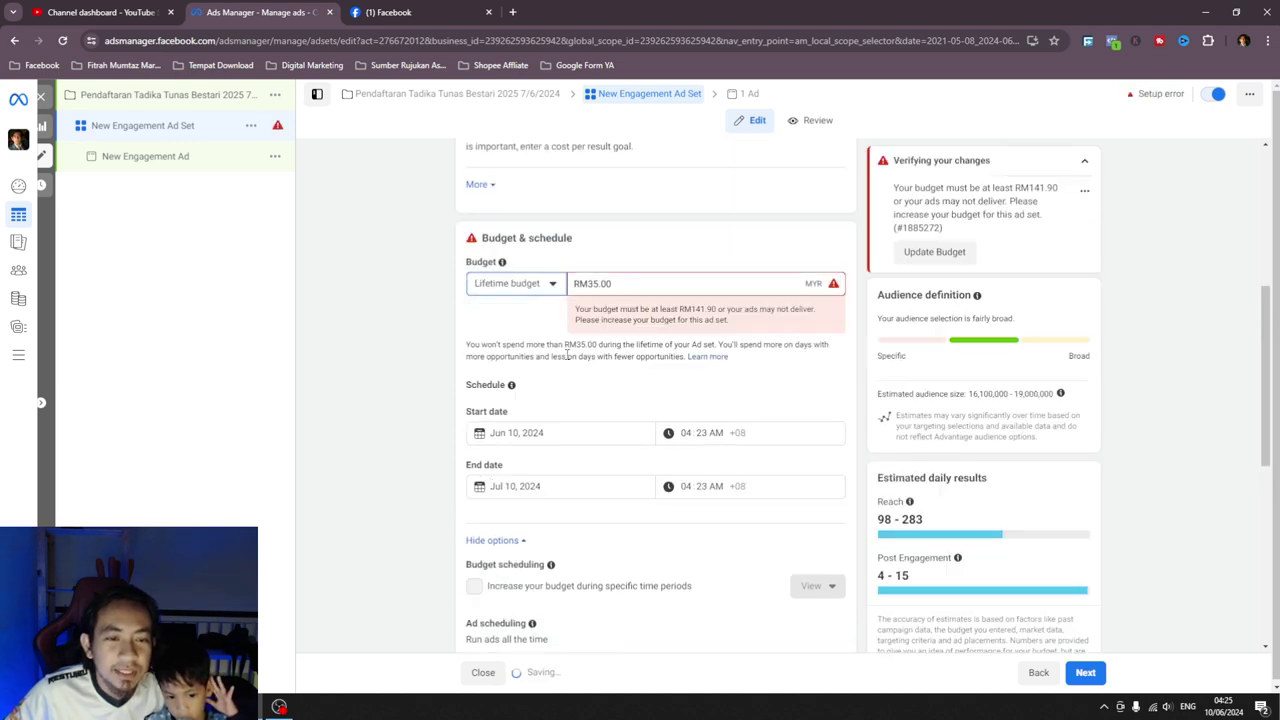
- Set the lifetime budget's end date to July 17, 2024
{"action": "scroll", "coordinate": [565, 343], "scroll_direction": "down", "scroll_amount": 2}
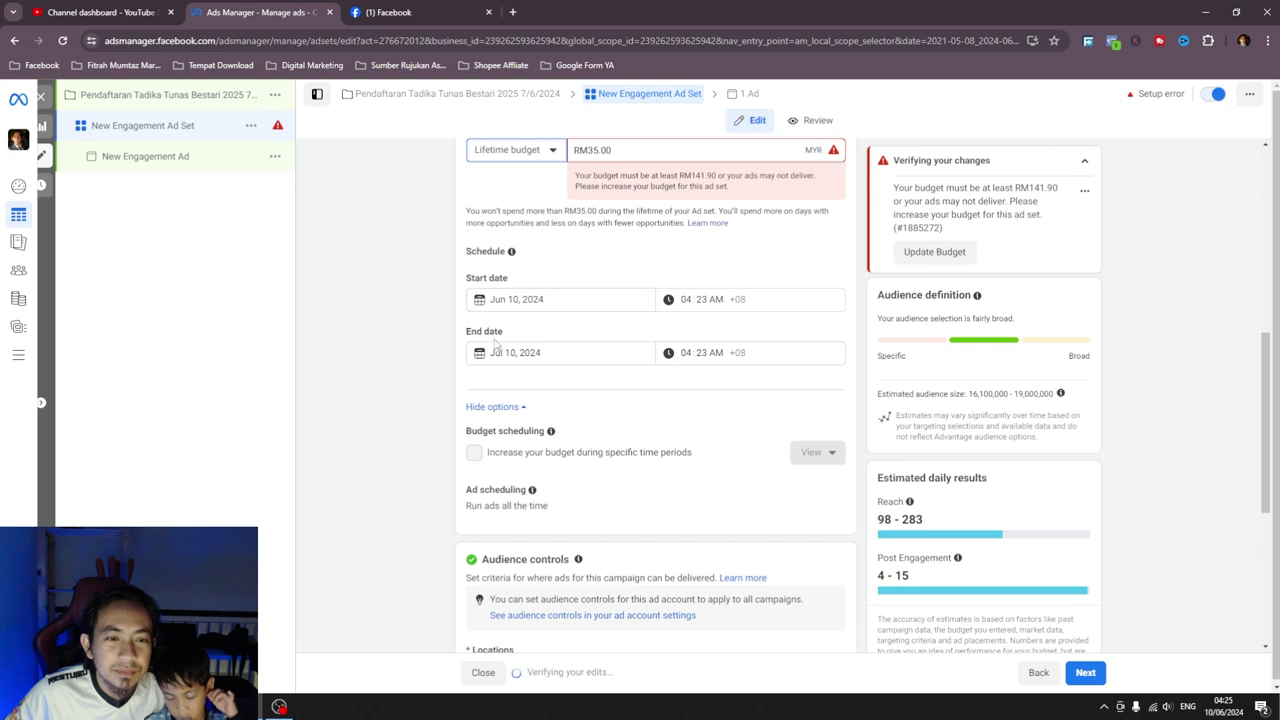
{"action": "left_click", "coordinate": [520, 352]}
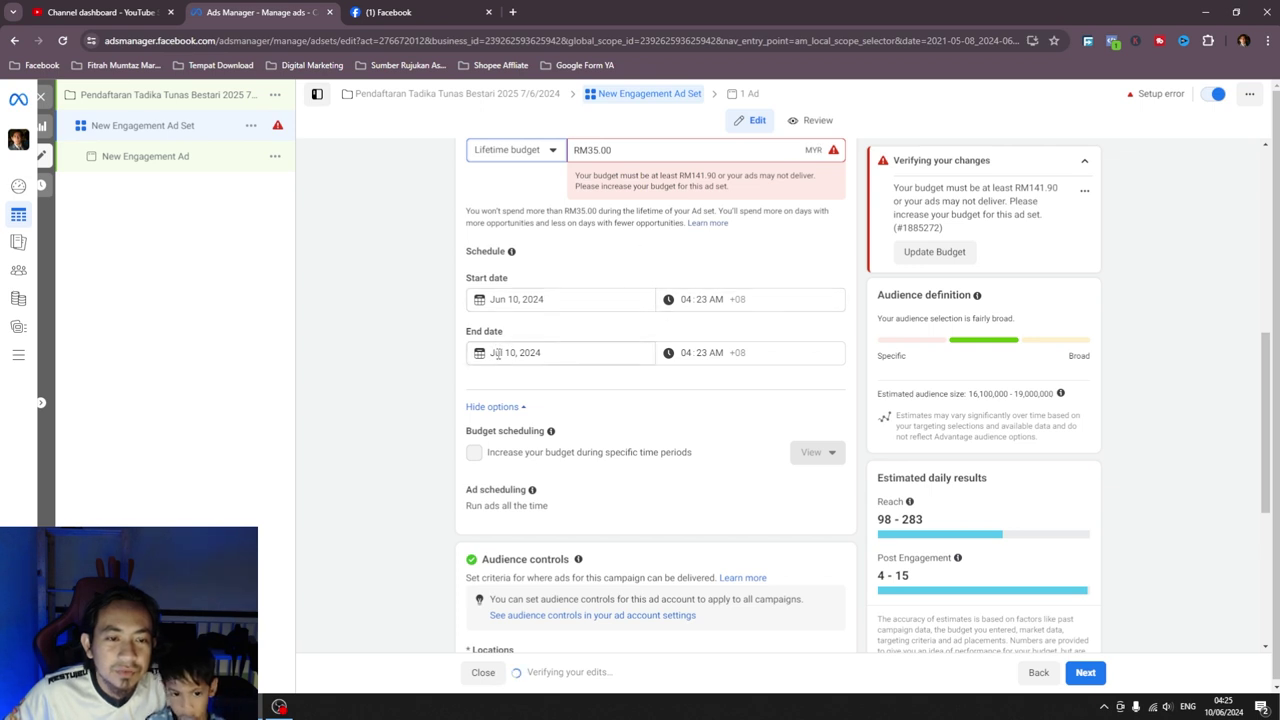
{"action": "left_click", "coordinate": [550, 456]}
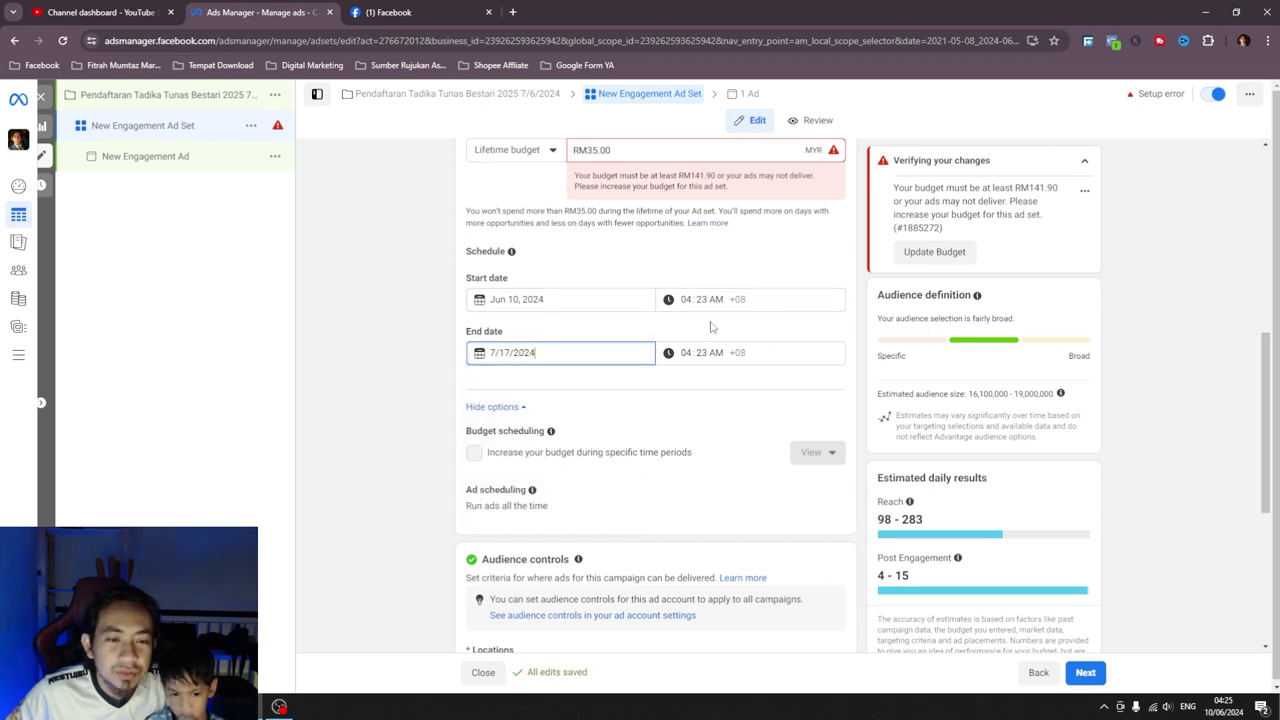
{"action": "scroll", "coordinate": [745, 240], "scroll_direction": "up", "scroll_amount": 1}
{"action": "left_click", "coordinate": [741, 216]}
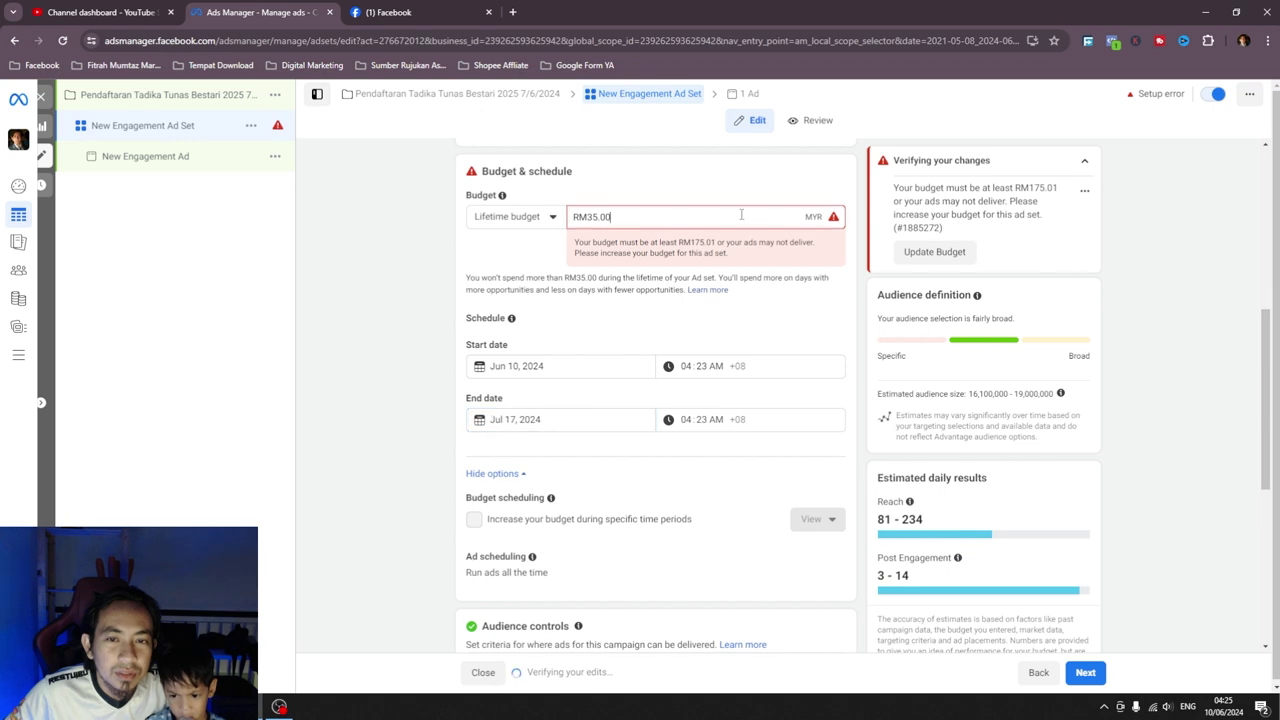
- Set the lifetime budget's end date to June 17, 2024
{"action": "left_click", "coordinate": [543, 426]}
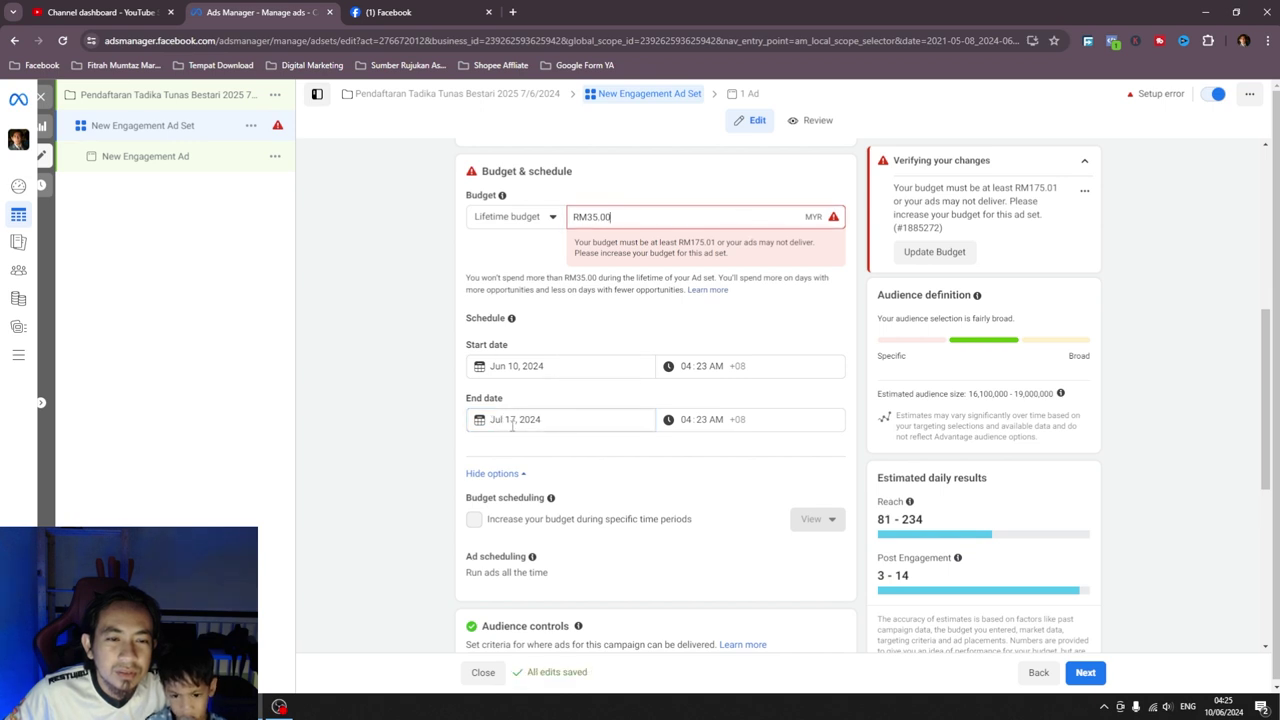
{"action": "left_click", "coordinate": [491, 448]}
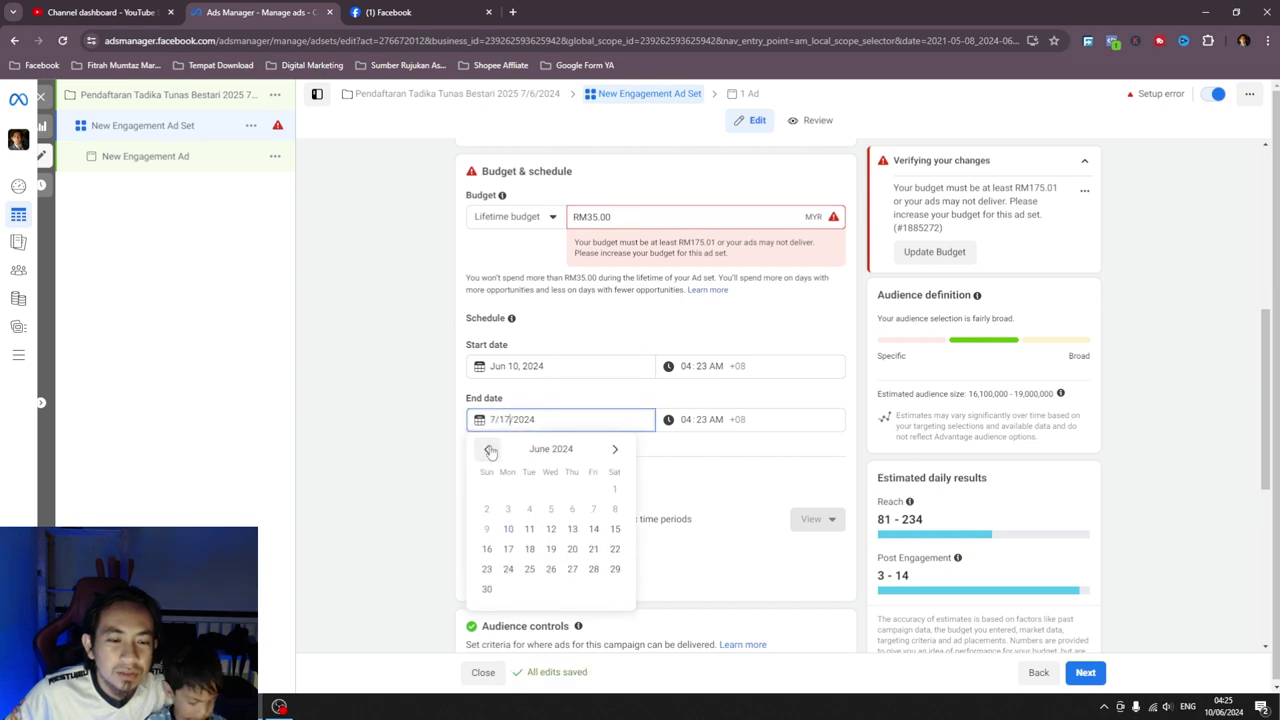
{"action": "left_click", "coordinate": [508, 548]}
{"action": "left_click", "coordinate": [398, 458]}
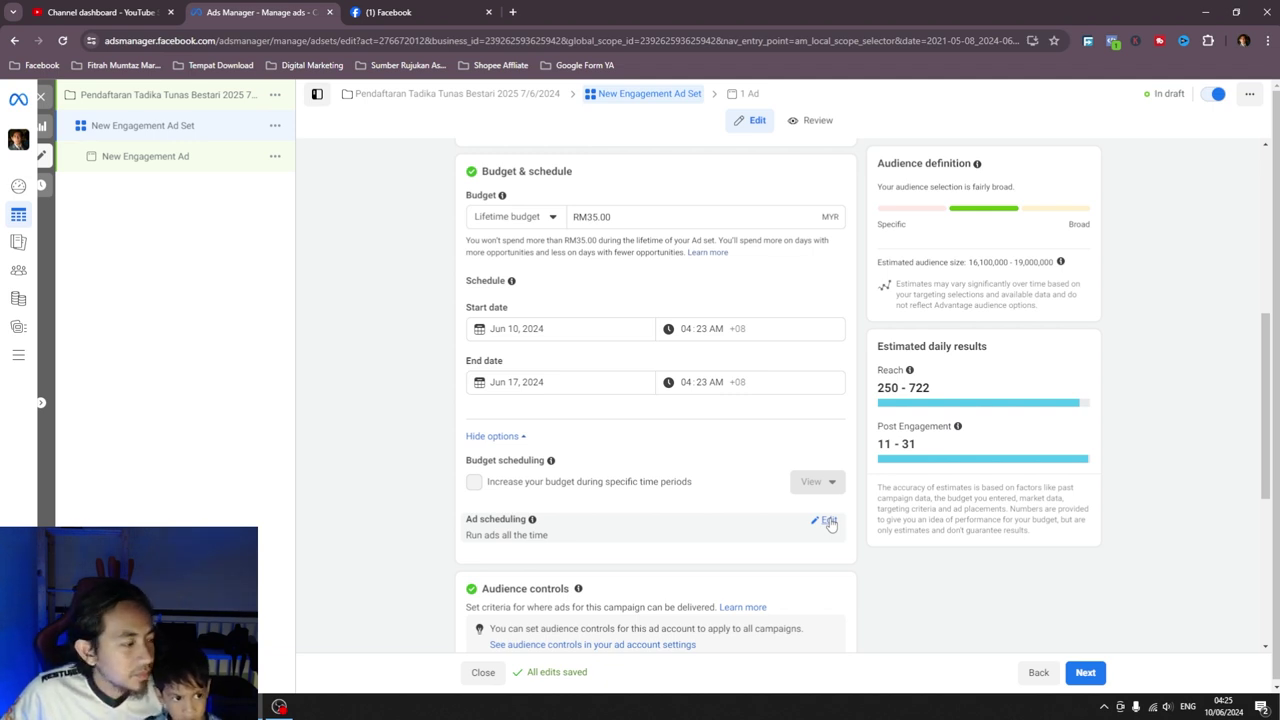
- Turn on running the ads on a schedule and check the ad set's dates against the system calendar
{"action": "left_click", "coordinate": [828, 521]}
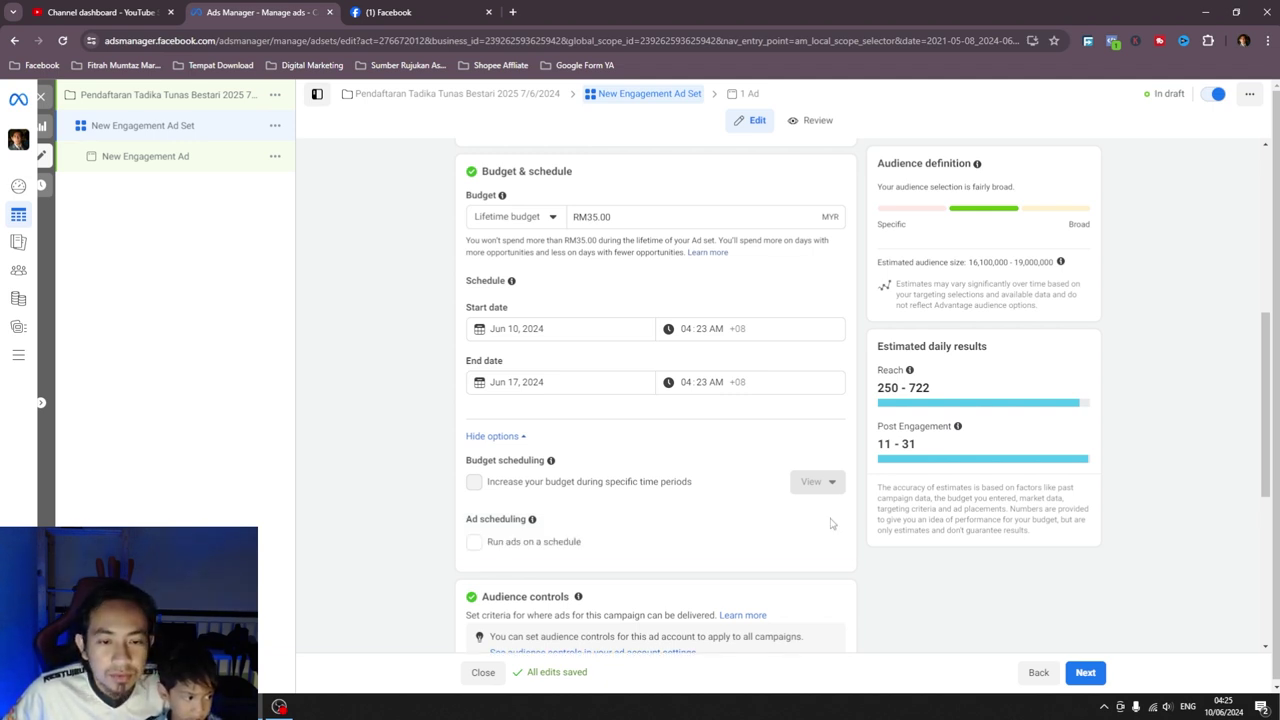
{"action": "scroll", "coordinate": [825, 525], "scroll_direction": "down", "scroll_amount": 2}
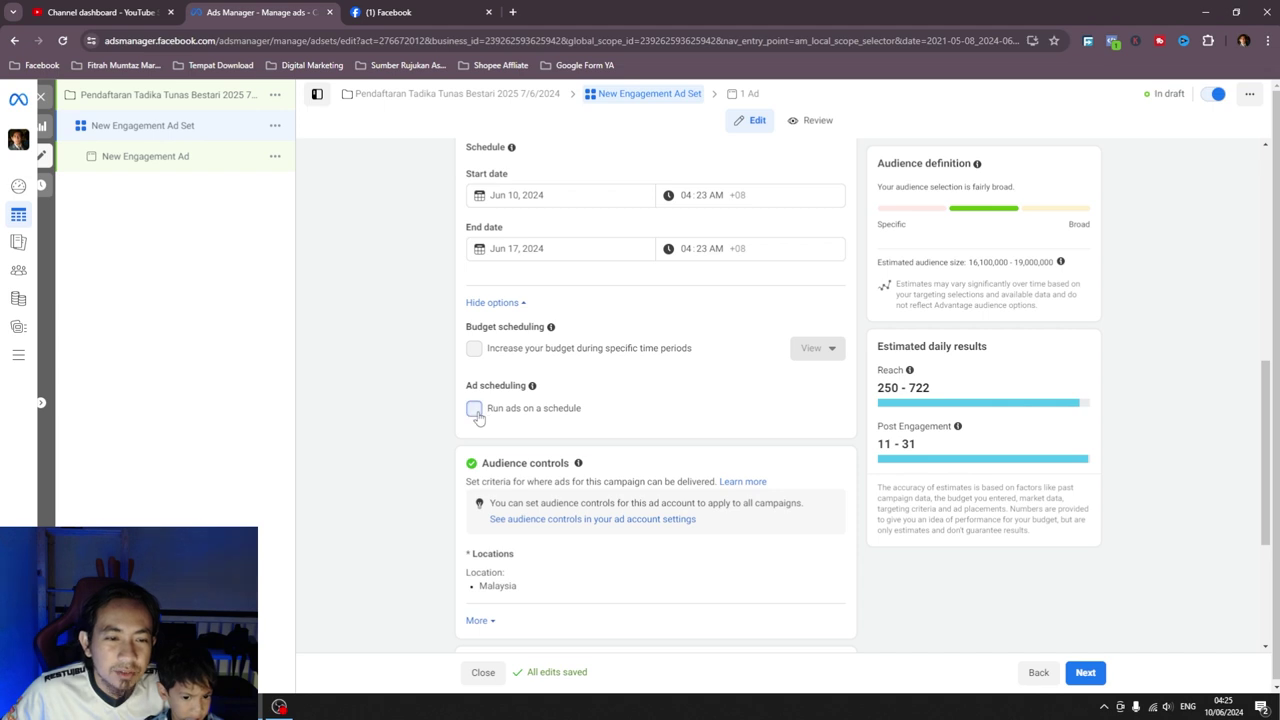
{"action": "left_click", "coordinate": [474, 409]}
{"action": "scroll", "coordinate": [600, 400], "scroll_direction": "down", "scroll_amount": 3}
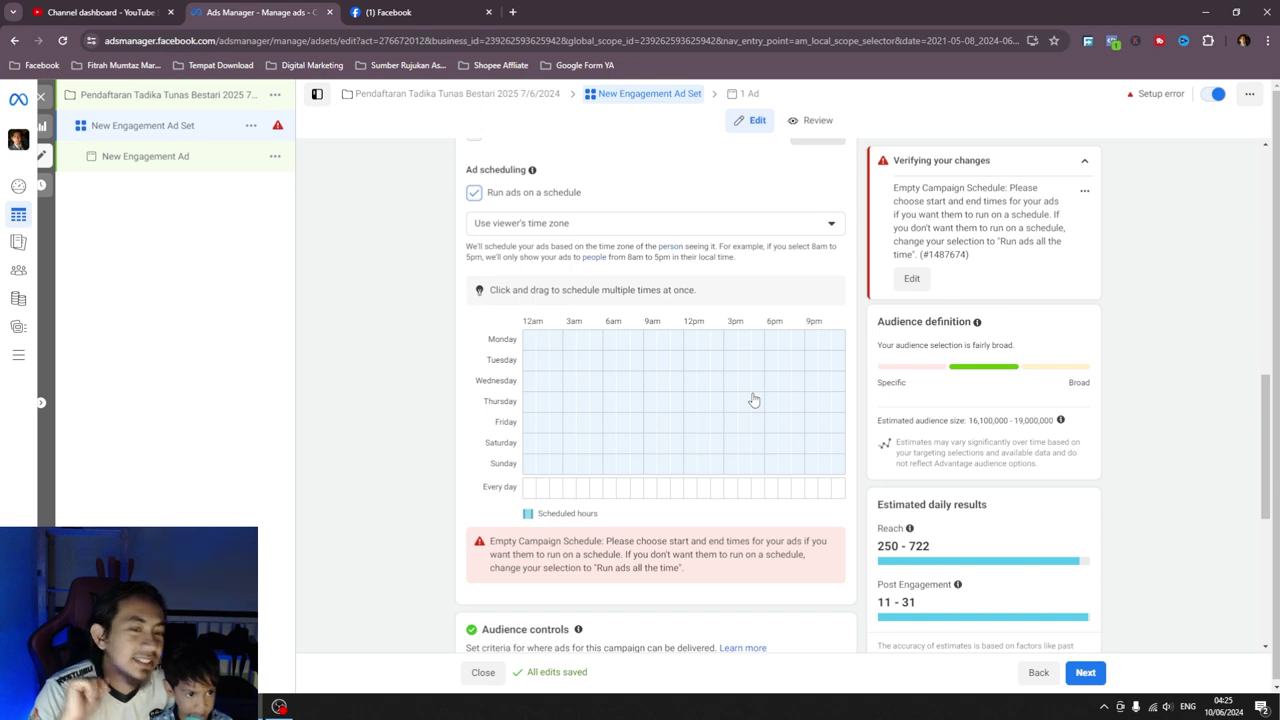
{"action": "scroll", "coordinate": [754, 400], "scroll_direction": "up", "scroll_amount": 3}
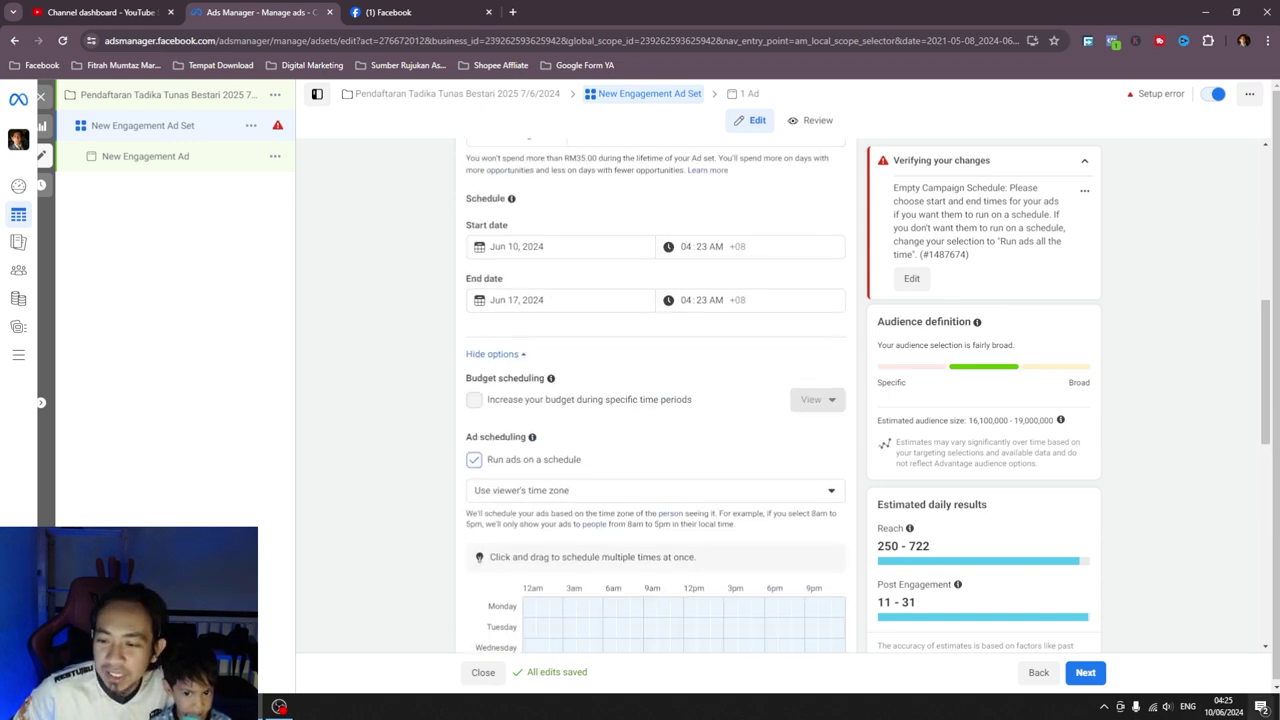
{"action": "left_click", "coordinate": [1226, 706]}
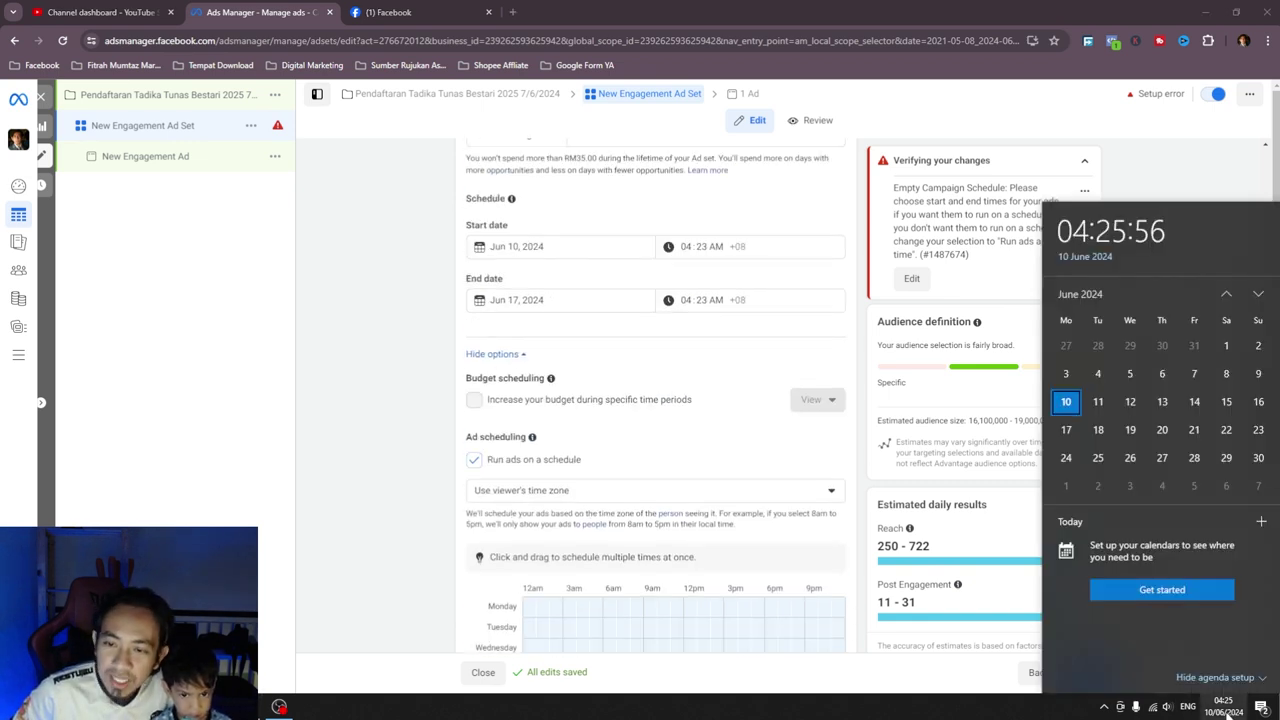
{"action": "left_click", "coordinate": [1226, 706]}
- Schedule the ads for every day from 9 to 11 AM, 12 to 2 PM and 6 to 10 PM
{"action": "scroll", "coordinate": [623, 600], "scroll_direction": "down", "scroll_amount": 2}
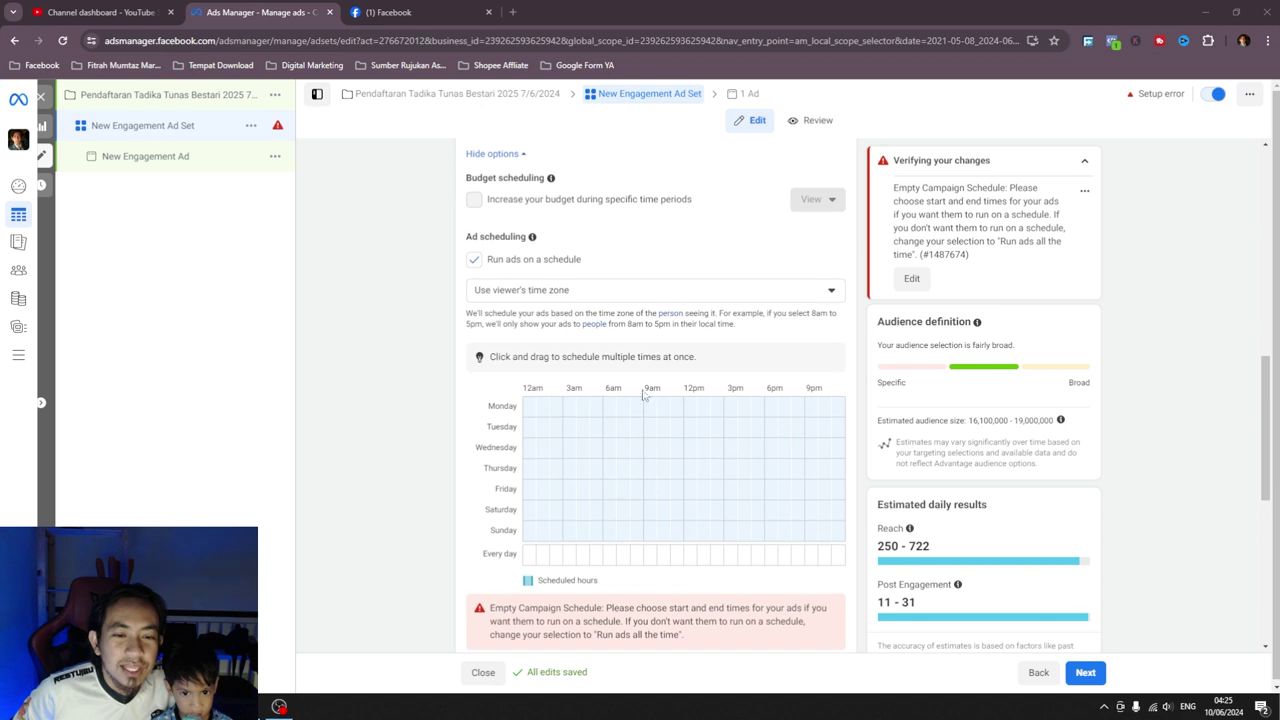
{"action": "left_click", "coordinate": [649, 560]}
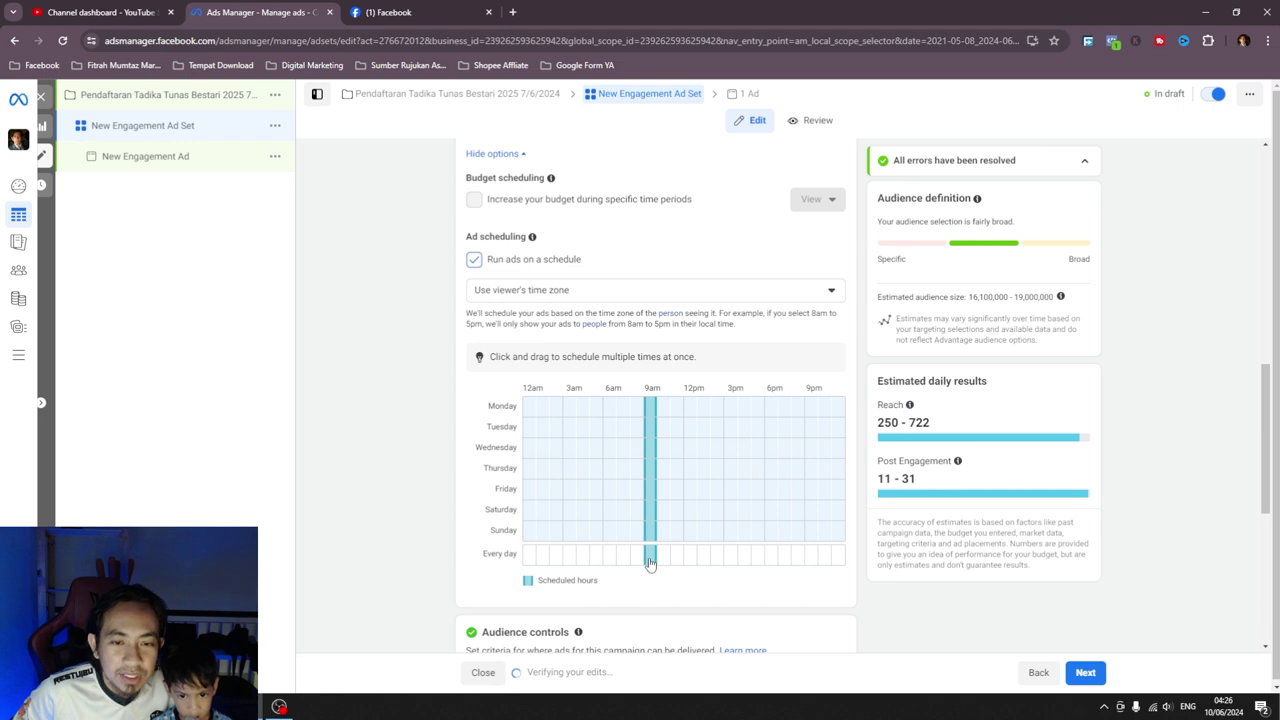
{"action": "left_click", "coordinate": [663, 562]}
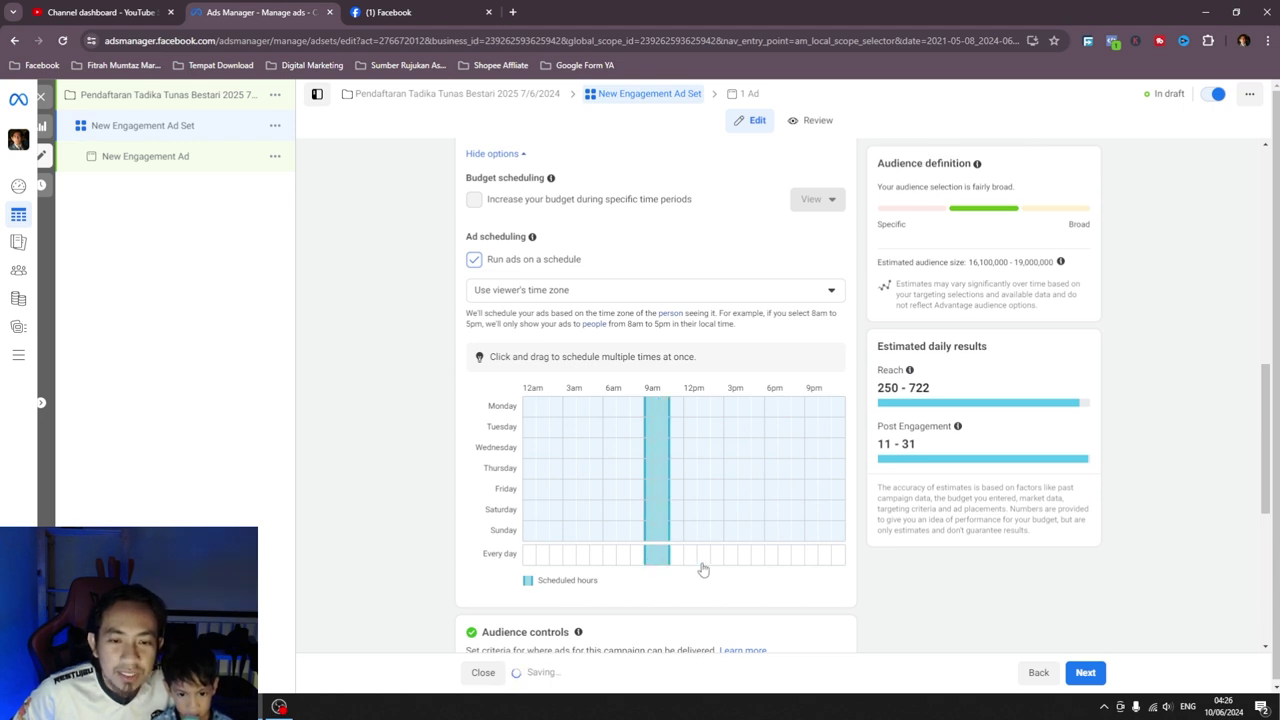
{"action": "left_click", "coordinate": [691, 560]}
{"action": "left_click", "coordinate": [703, 566]}
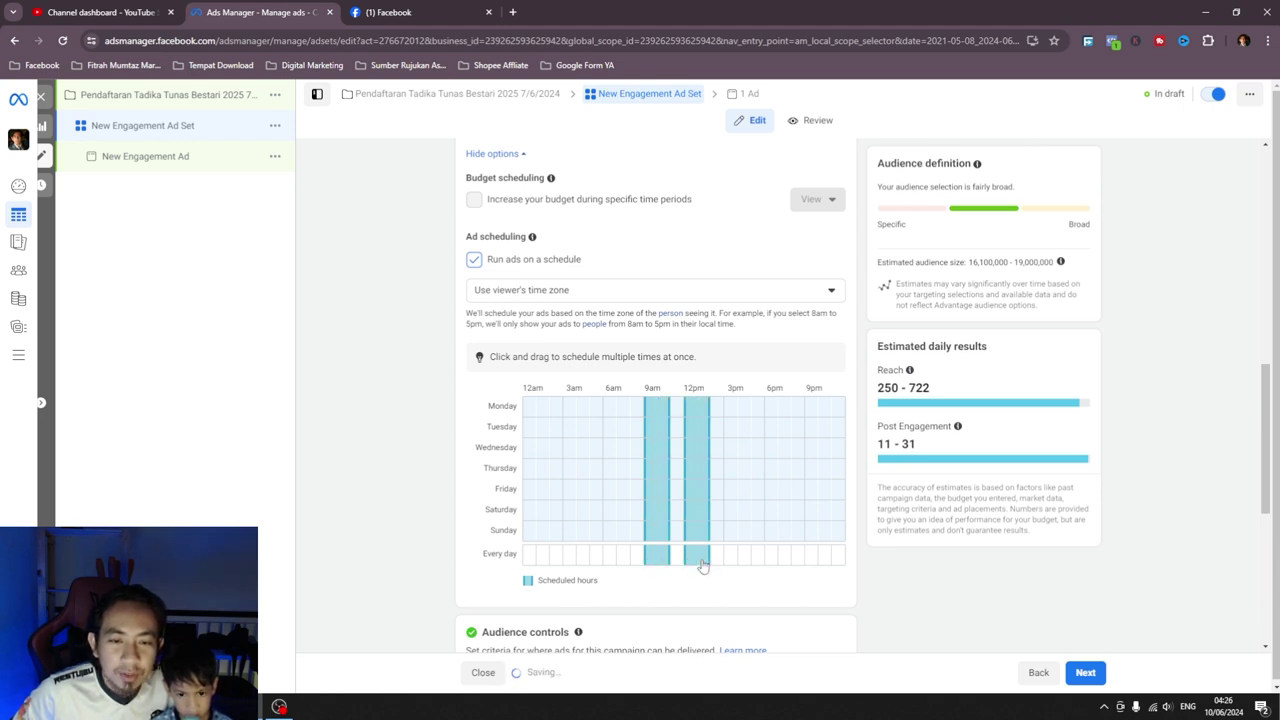
{"action": "left_click", "coordinate": [770, 561]}
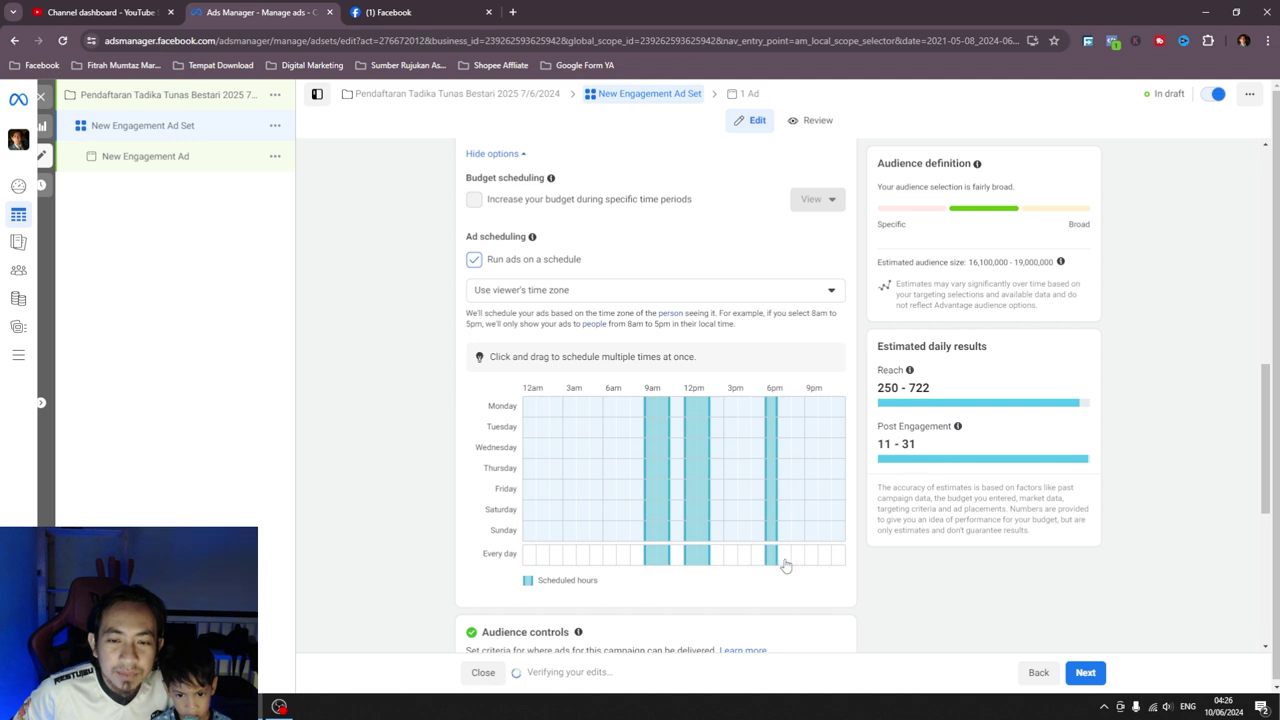
{"action": "left_click", "coordinate": [810, 564]}
{"action": "left_click", "coordinate": [797, 566]}
{"action": "left_click", "coordinate": [784, 567]}
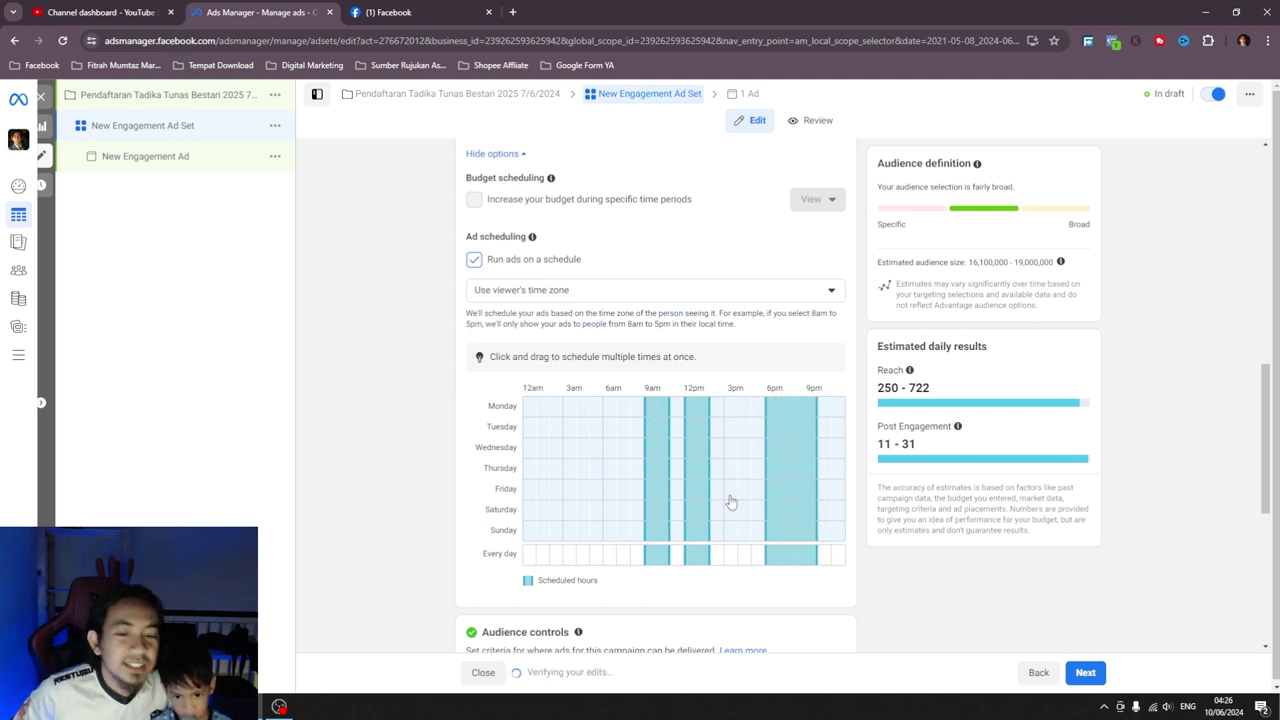
- Remove all scheduled ad hours on Saturday and Sunday, keeping the weekday time slots
{"action": "left_click", "coordinate": [651, 531]}
{"action": "left_click", "coordinate": [666, 532]}
{"action": "left_click", "coordinate": [652, 511]}
{"action": "mouse_move", "coordinate": [686, 521]}
{"action": "left_mouse_down"}
{"action": "mouse_move", "coordinate": [659, 517]}
{"action": "mouse_move", "coordinate": [703, 534]}
{"action": "mouse_move", "coordinate": [808, 516]}
{"action": "mouse_move", "coordinate": [808, 528]}
{"action": "mouse_move", "coordinate": [776, 534]}
{"action": "mouse_move", "coordinate": [814, 534]}
{"action": "left_mouse_up"}
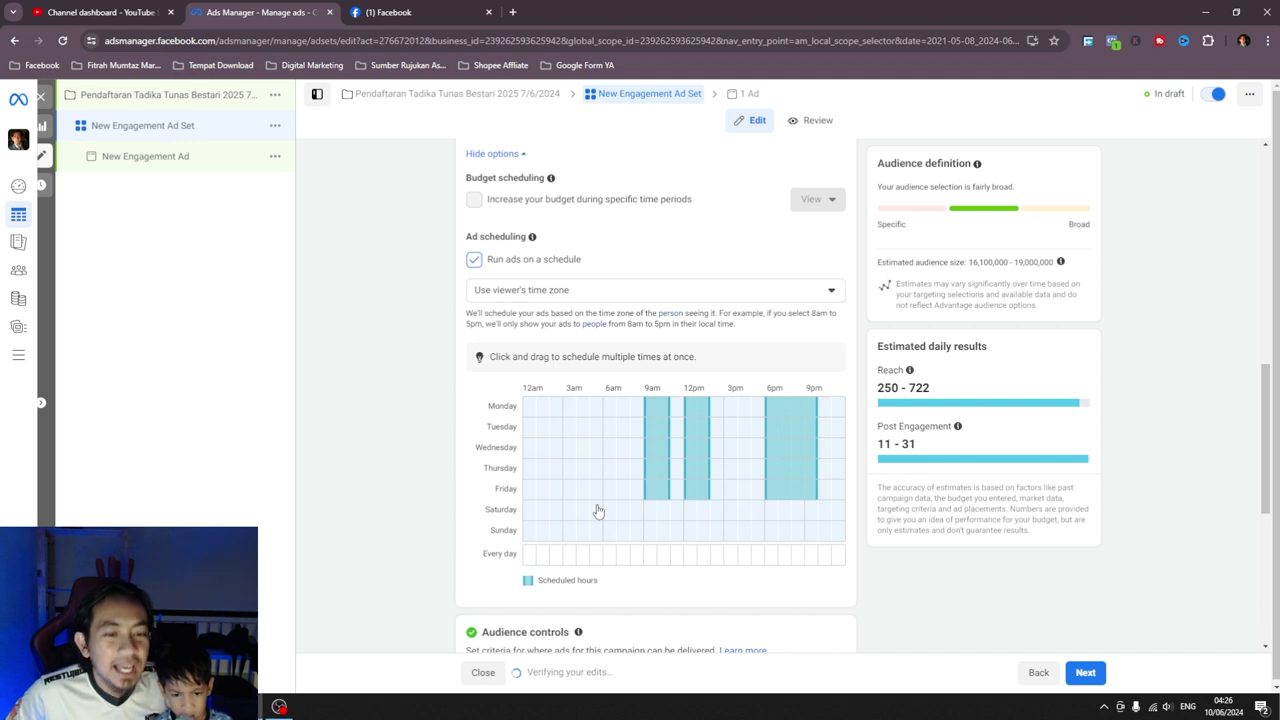
- Change the ad set's budget type to daily
{"action": "scroll", "coordinate": [558, 374], "scroll_direction": "up", "scroll_amount": 2}
{"action": "scroll", "coordinate": [555, 374], "scroll_direction": "up", "scroll_amount": 1}
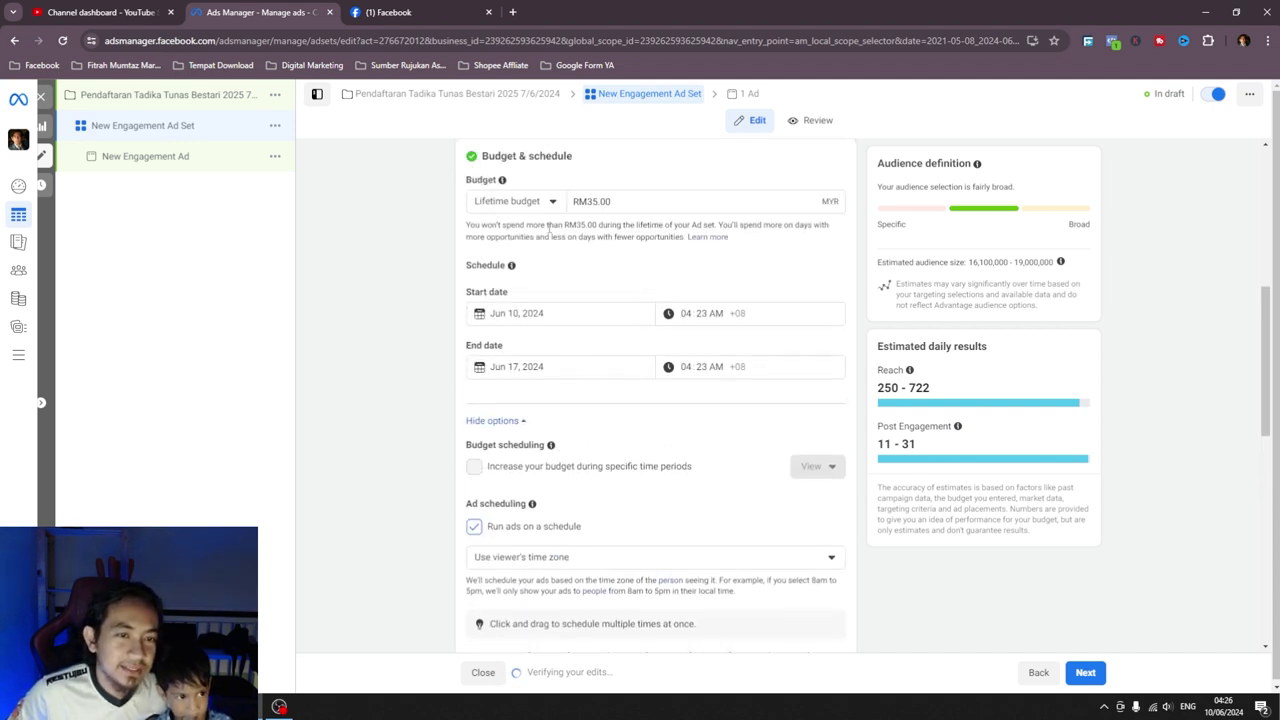
{"action": "scroll", "coordinate": [690, 412], "scroll_direction": "down", "scroll_amount": 4}
{"action": "scroll", "coordinate": [677, 470], "scroll_direction": "down", "scroll_amount": 1}
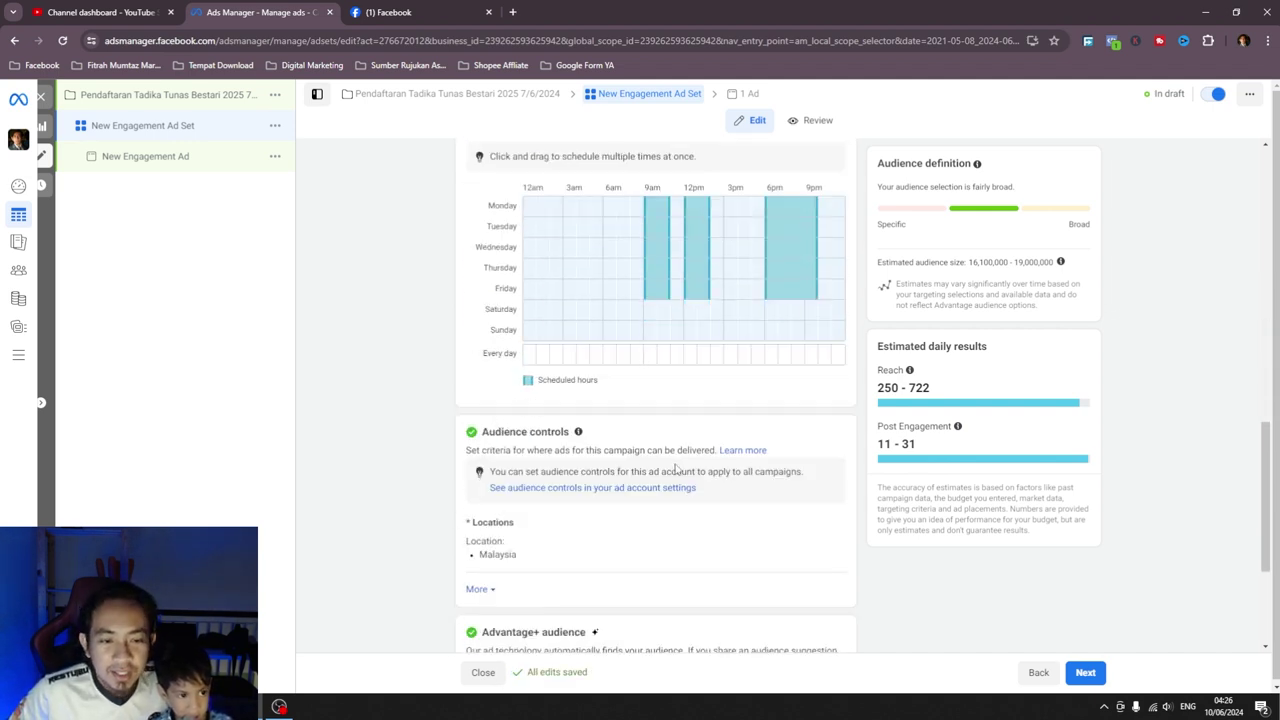
{"action": "scroll", "coordinate": [609, 487], "scroll_direction": "up", "scroll_amount": 3}
{"action": "scroll", "coordinate": [608, 484], "scroll_direction": "up", "scroll_amount": 2}
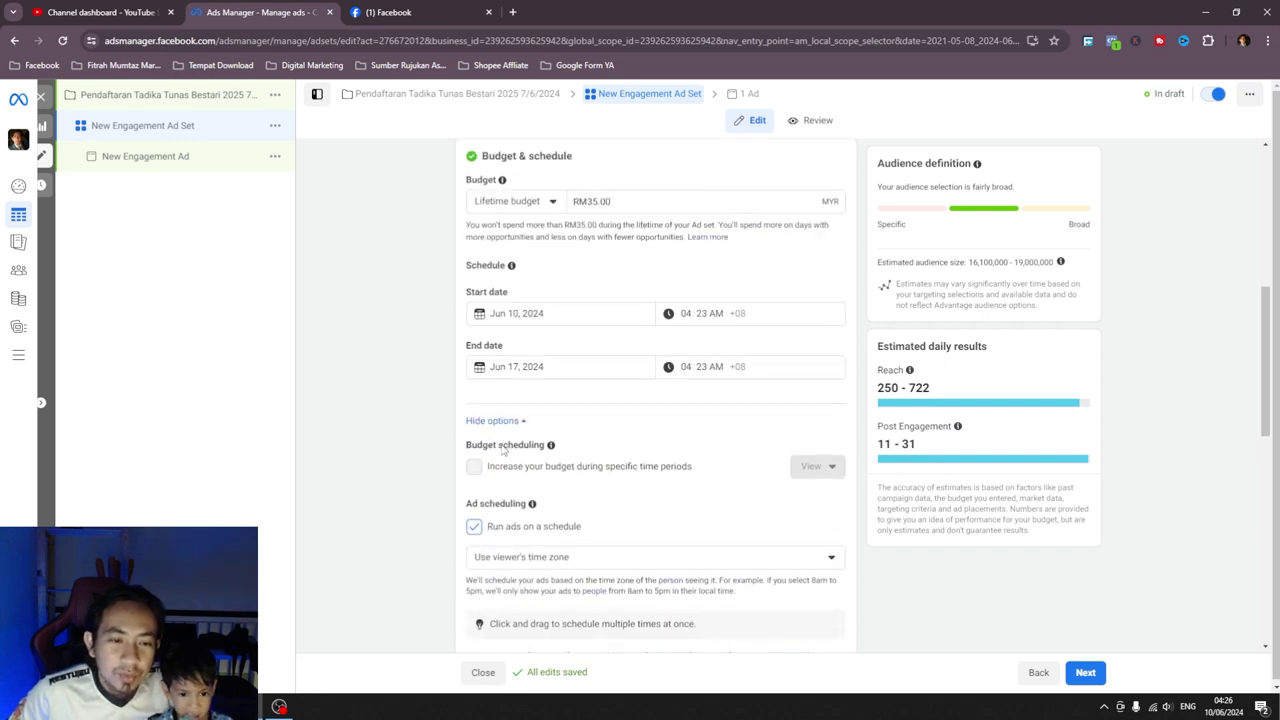
{"action": "mouse_move", "coordinate": [478, 467]}
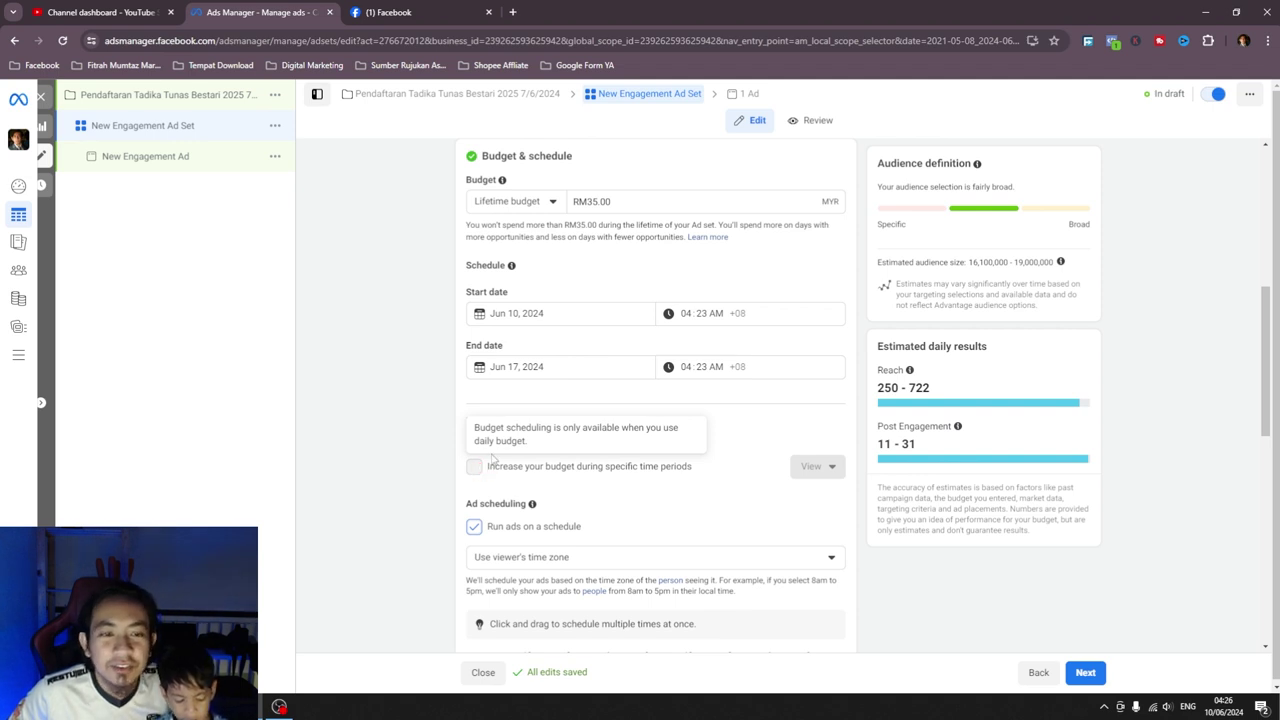
{"action": "left_click", "coordinate": [510, 201]}
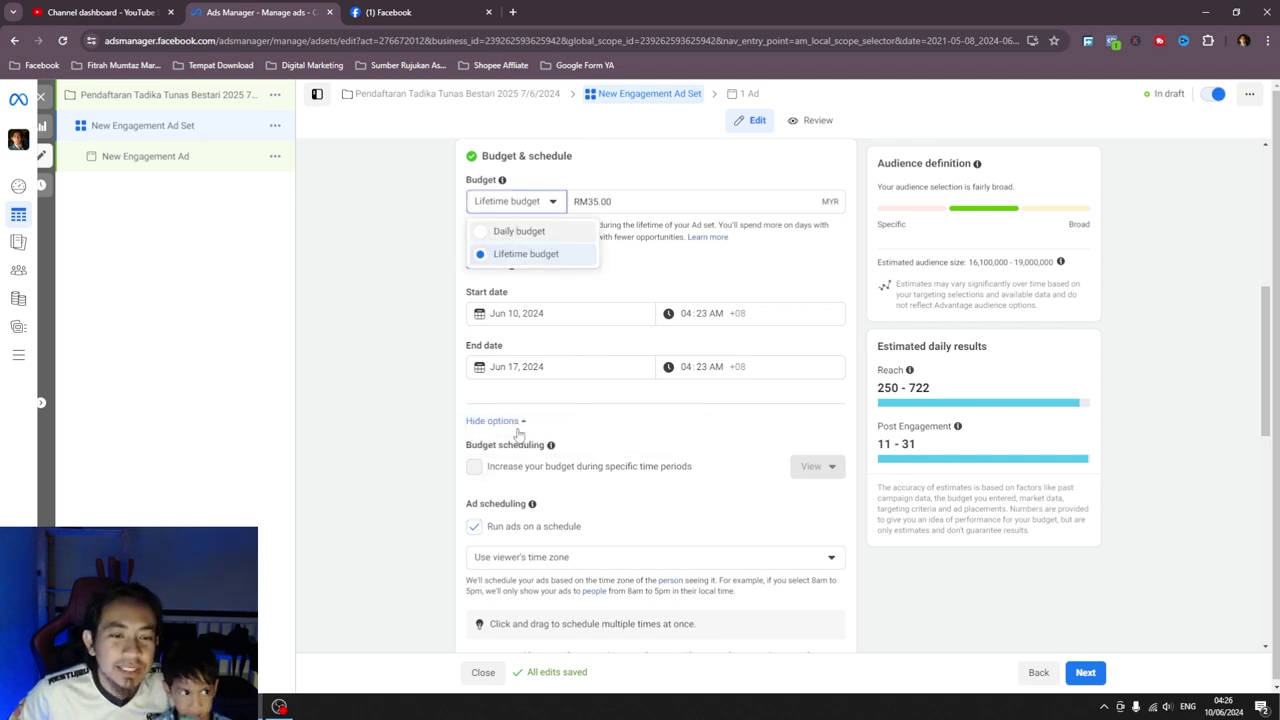
{"action": "left_click", "coordinate": [497, 229]}
- Enable budget increases during specific time periods and make the high-demand period raise the daily budget by a percentage
{"action": "scroll", "coordinate": [497, 470], "scroll_direction": "down", "scroll_amount": 2}
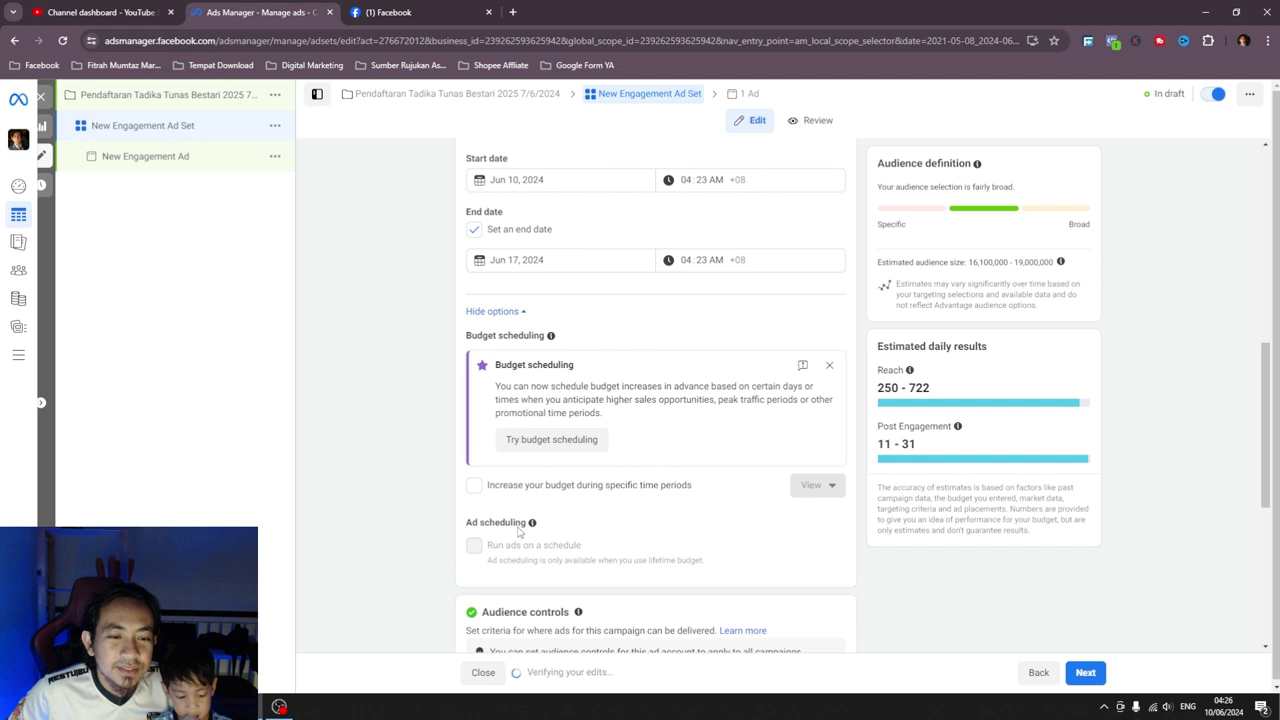
{"action": "left_click", "coordinate": [474, 485]}
{"action": "scroll", "coordinate": [720, 480], "scroll_direction": "down", "scroll_amount": 2}
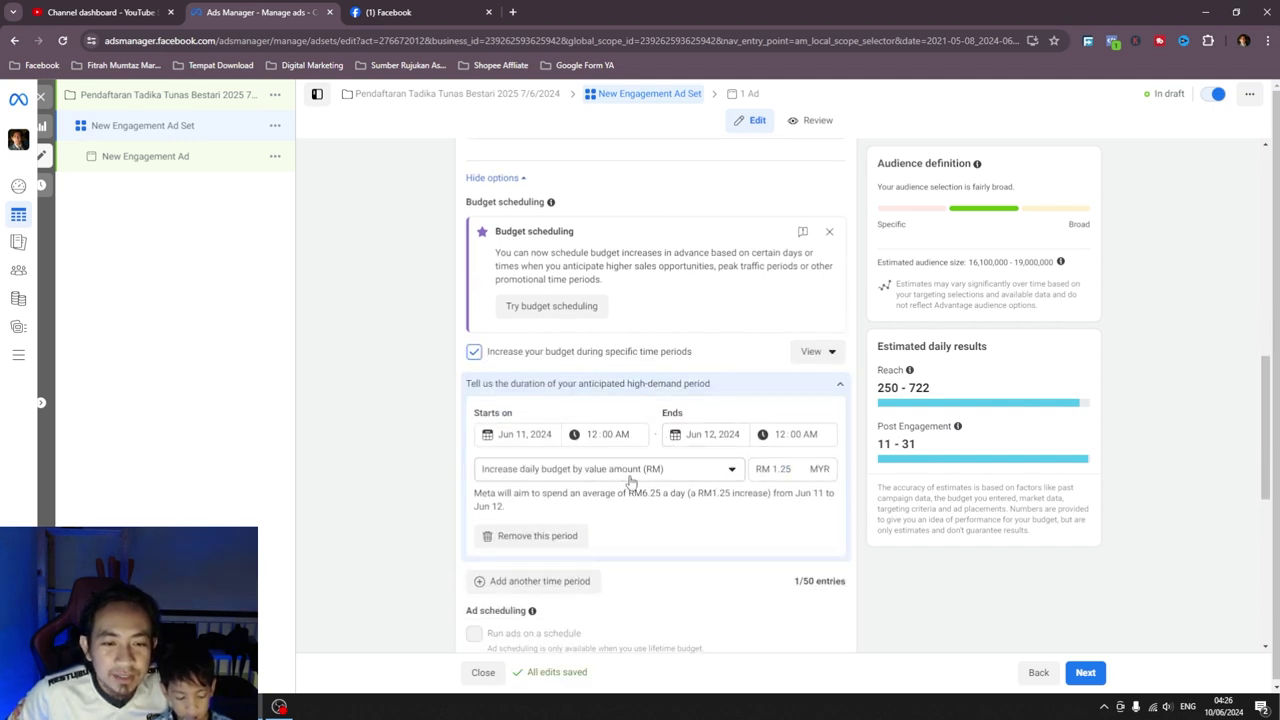
{"action": "left_click", "coordinate": [691, 476]}
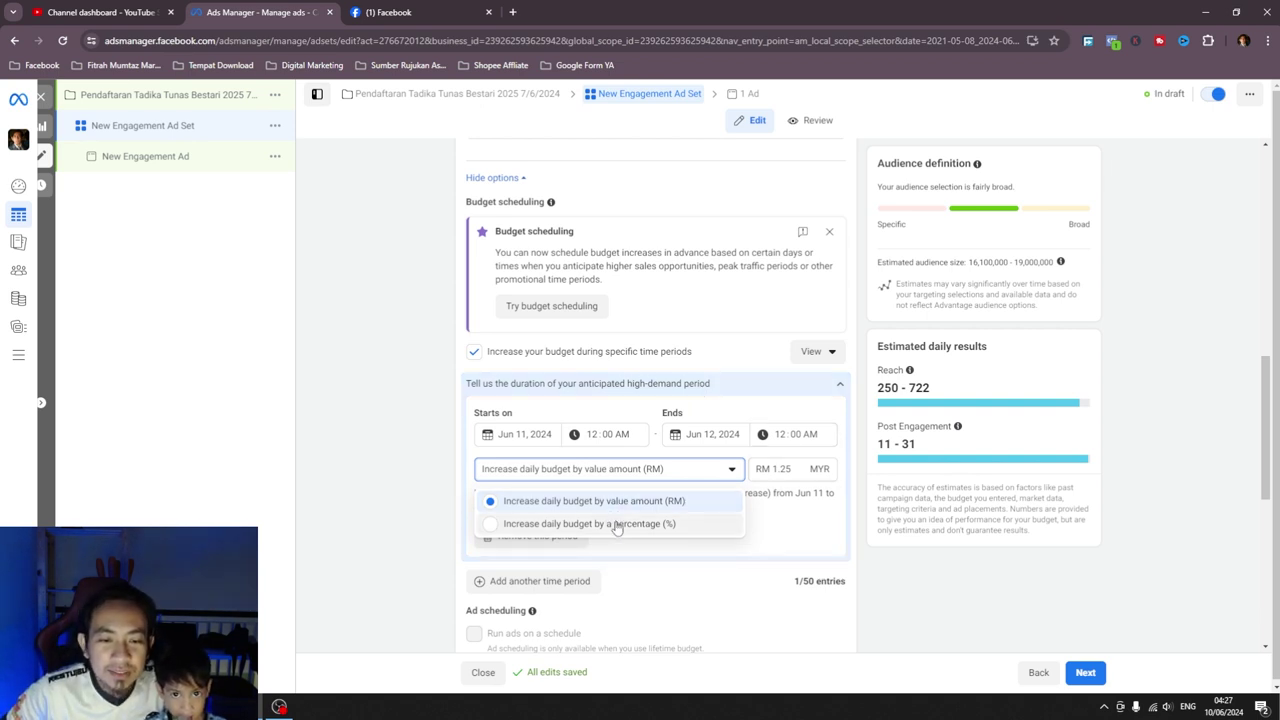
{"action": "left_click", "coordinate": [720, 523]}
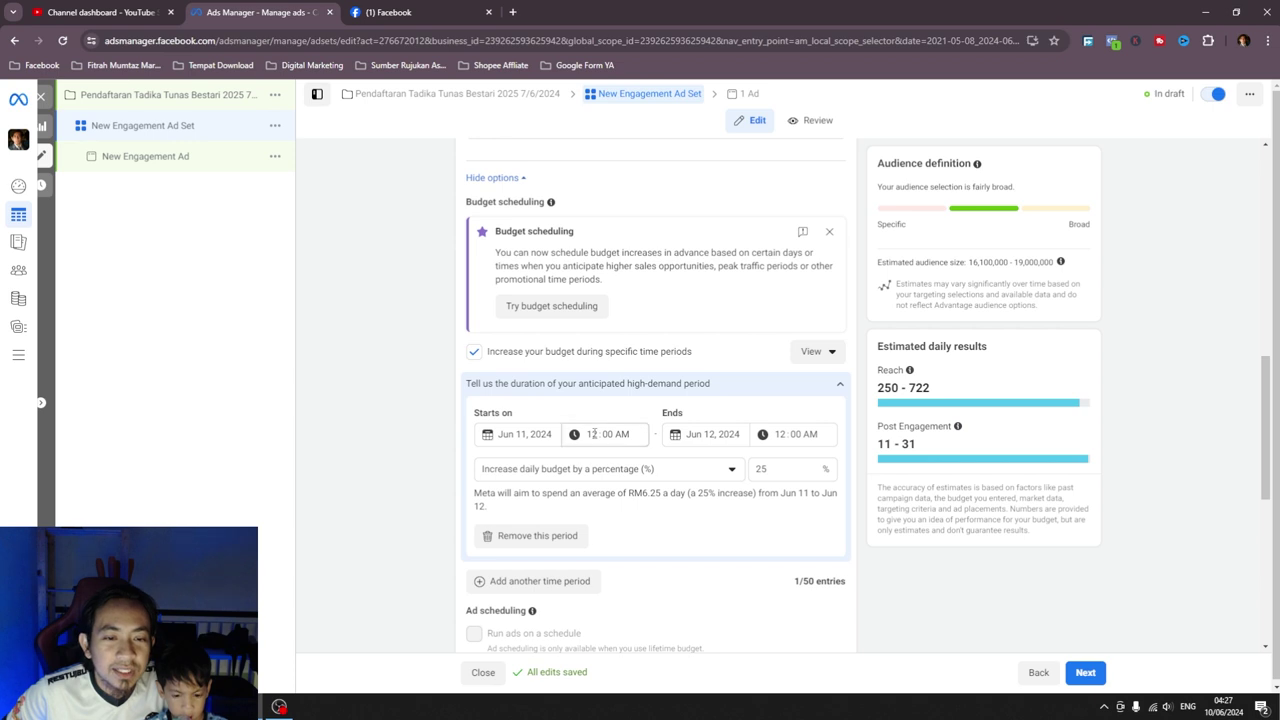
- Turn off the ad set's end date so the daily budget runs without one
{"action": "left_click", "coordinate": [712, 434]}
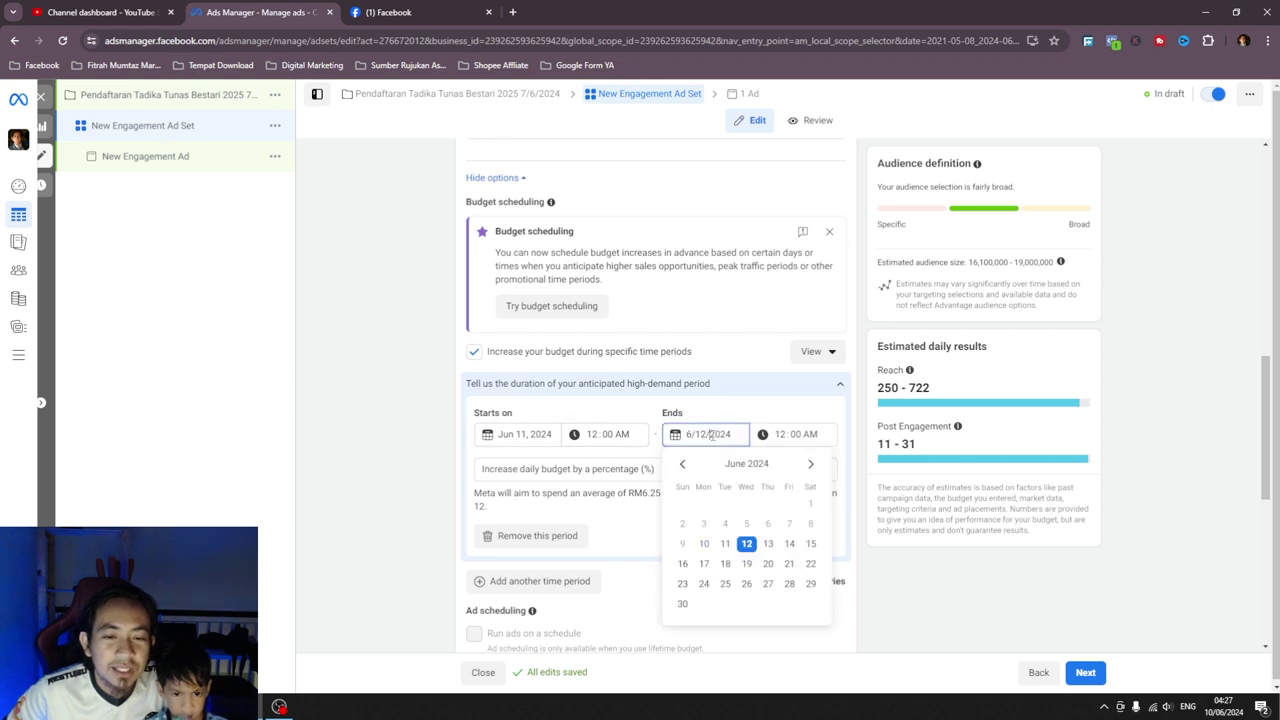
{"action": "scroll", "coordinate": [585, 300], "scroll_direction": "up", "scroll_amount": 2}
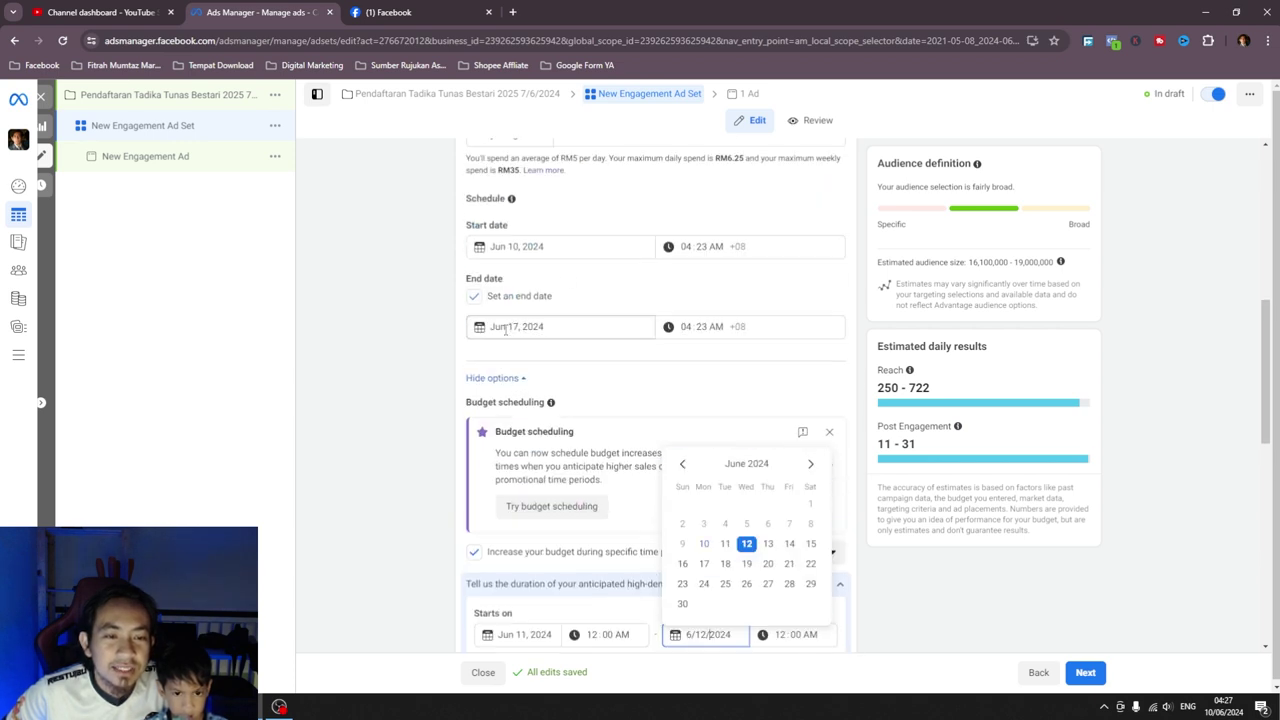
{"action": "left_click", "coordinate": [400, 443]}
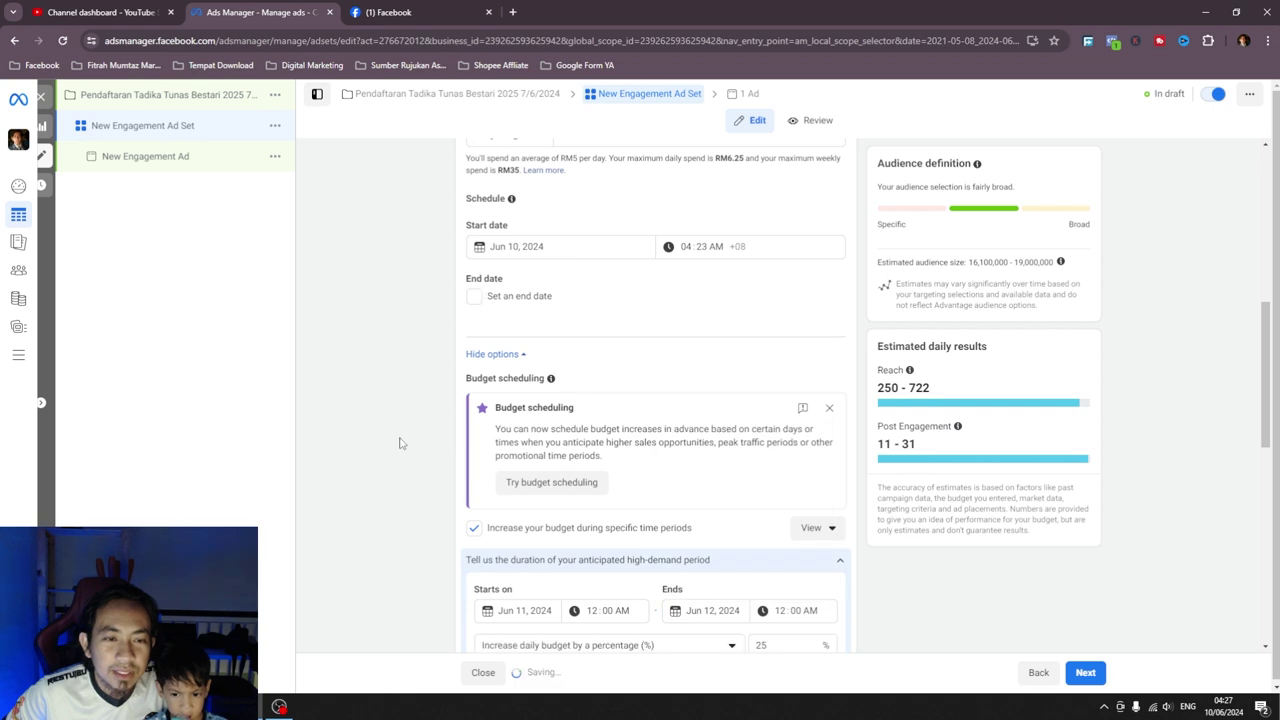
- Examine the high-demand period's end date calendar and the filter and sort options for its scheduled entries
{"action": "scroll", "coordinate": [492, 494], "scroll_direction": "down", "scroll_amount": 2}
{"action": "left_click", "coordinate": [712, 410]}
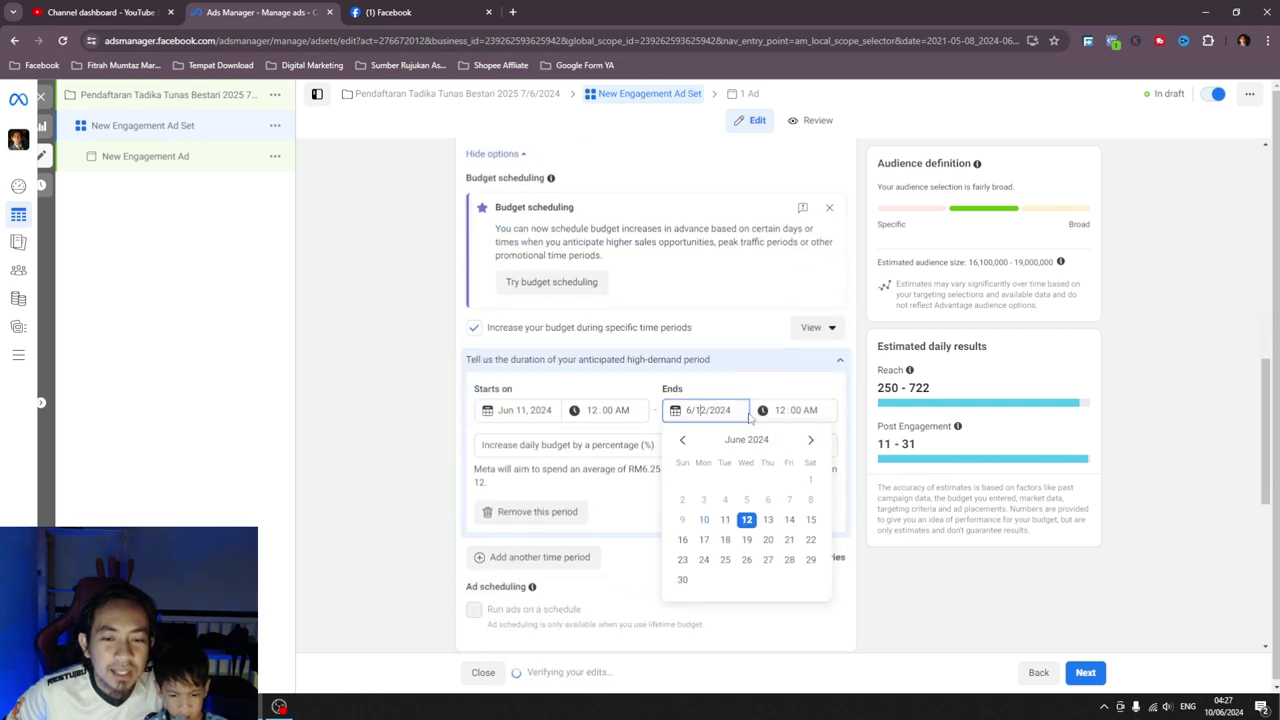
{"action": "left_click", "coordinate": [432, 412]}
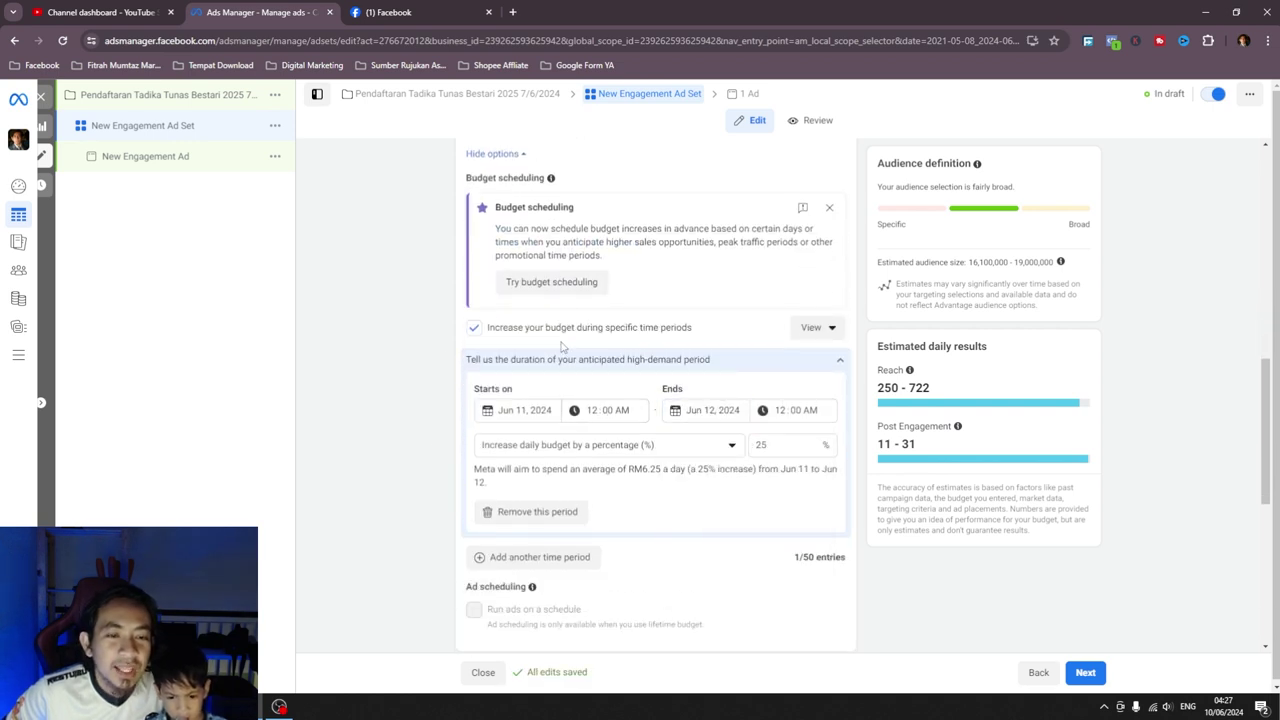
{"action": "left_click", "coordinate": [807, 330]}
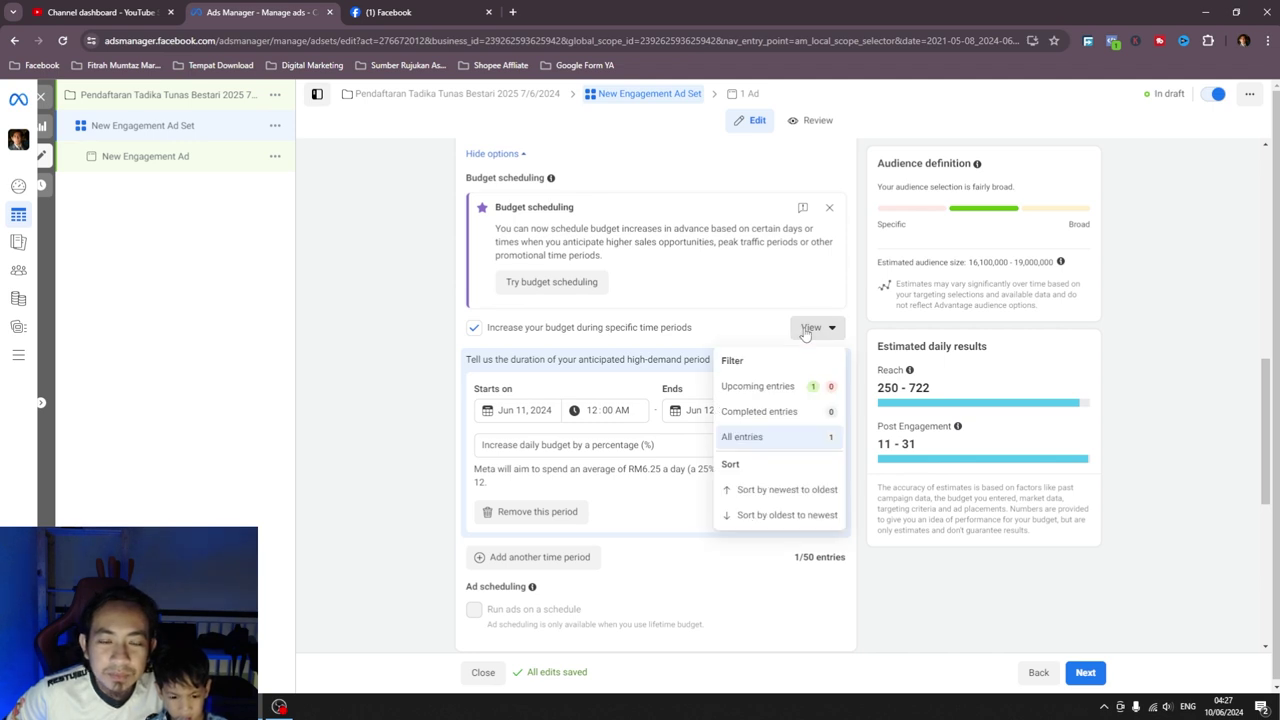
{"action": "left_click", "coordinate": [807, 330]}
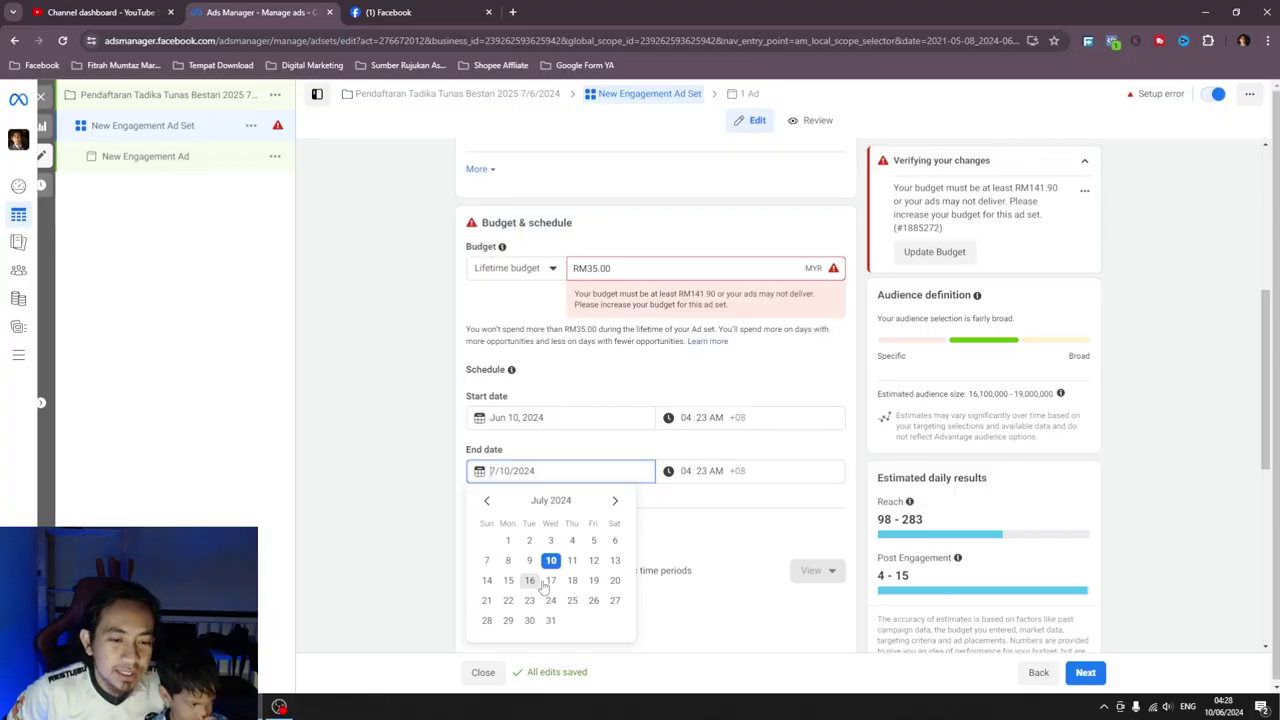
- Set the lifetime budget's end date to June 17, 2024 and turn on running the ads on a schedule
{"action": "left_click", "coordinate": [487, 501]}
{"action": "left_click", "coordinate": [508, 600]}
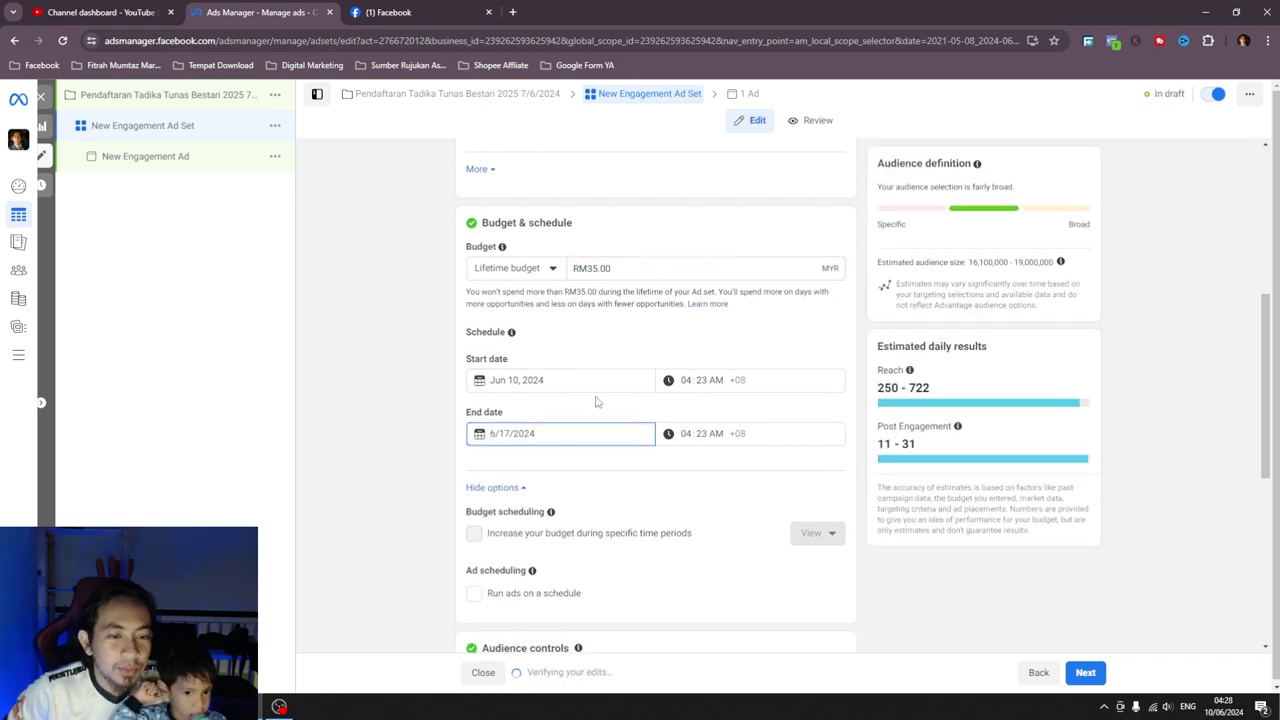
{"action": "scroll", "coordinate": [578, 447], "scroll_direction": "down", "scroll_amount": 2}
{"action": "left_click", "coordinate": [473, 393]}
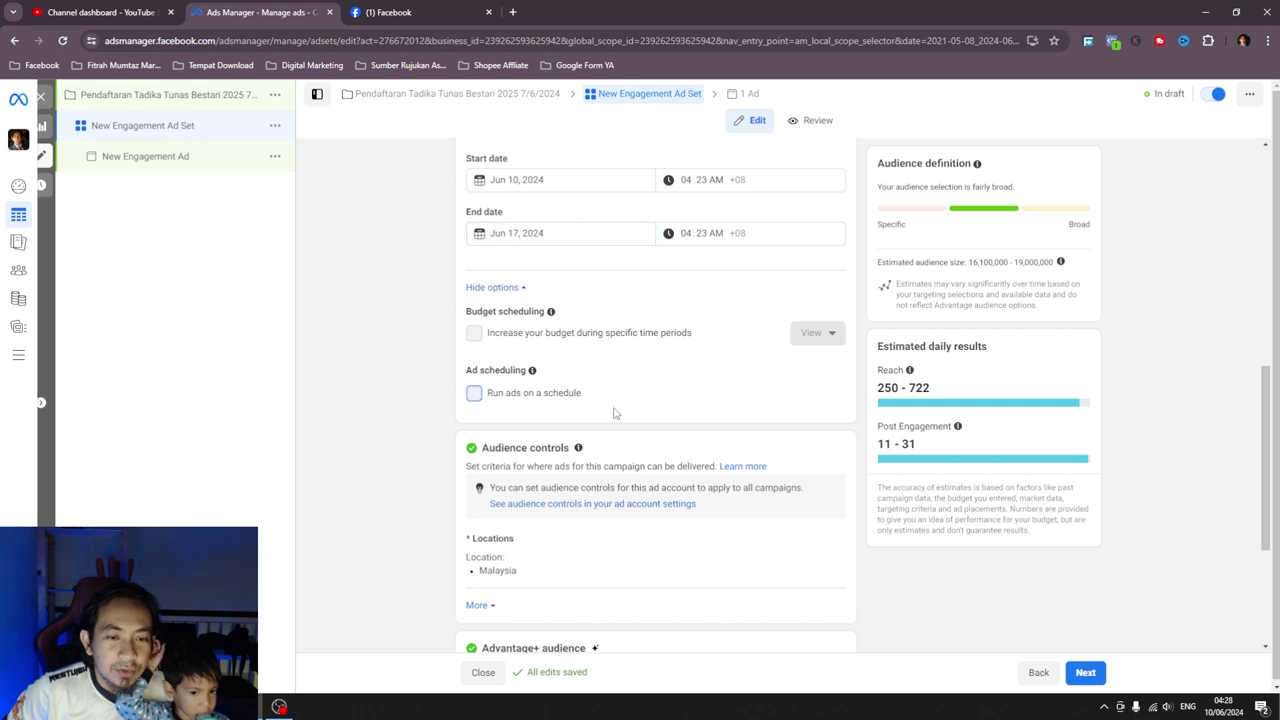
- Schedule the ads to run every day from 7 PM to 10 PM
{"action": "scroll", "coordinate": [737, 450], "scroll_direction": "down", "scroll_amount": 1}
{"action": "scroll", "coordinate": [737, 450], "scroll_direction": "down", "scroll_amount": 2}
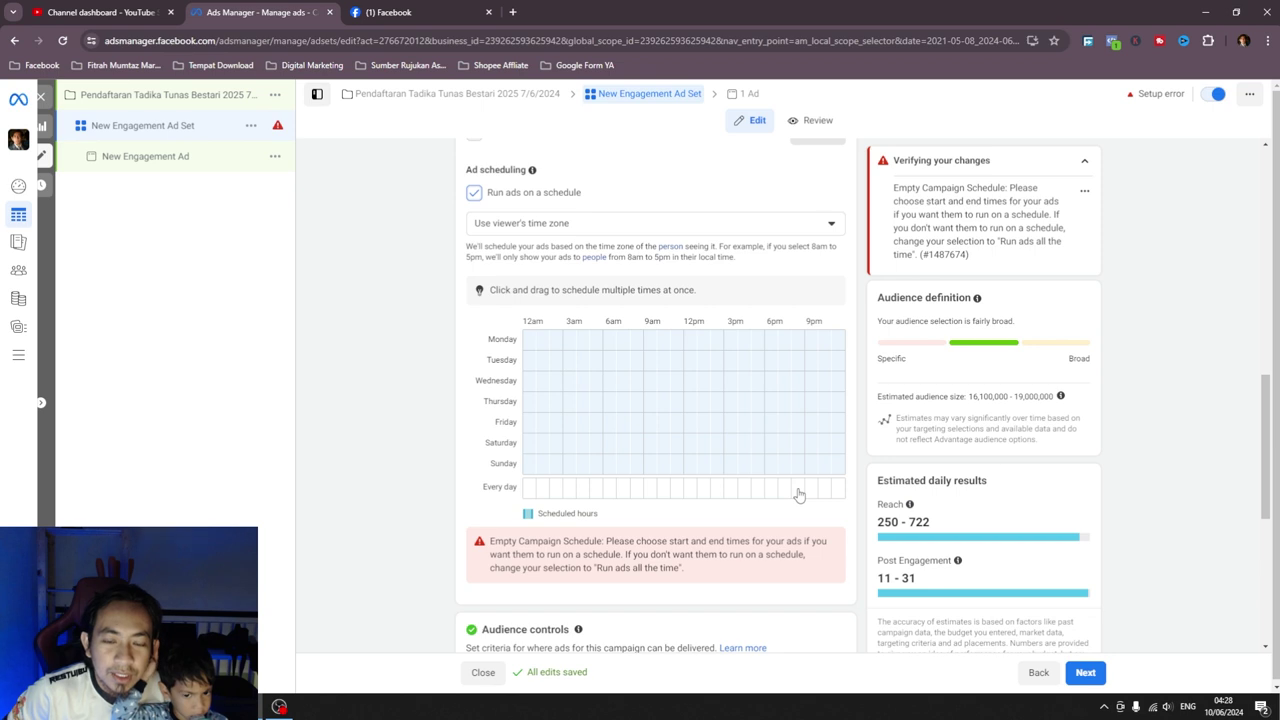
{"action": "left_click_drag", "start_coordinate": [789, 494], "coordinate": [812, 501]}
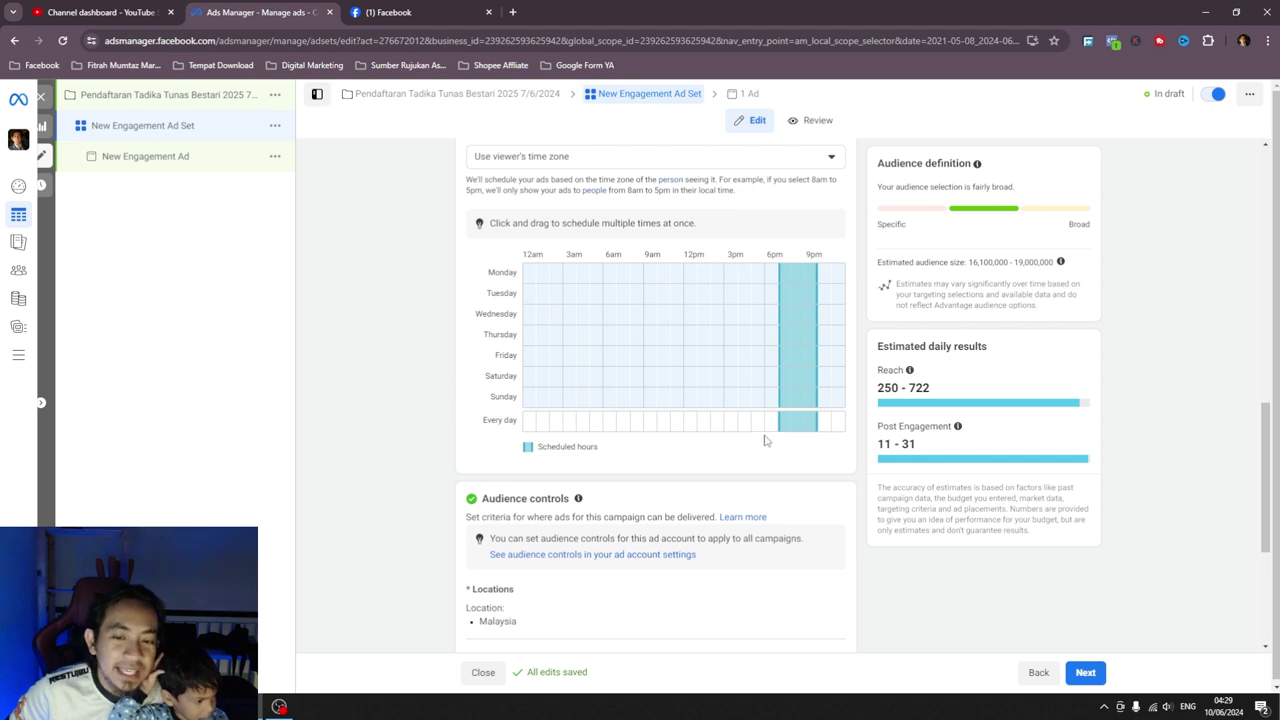
- Change the every-day ad schedule to run only from 6 PM to 7 PM and from 10 PM to 11 PM
{"action": "left_click", "coordinate": [825, 424]}
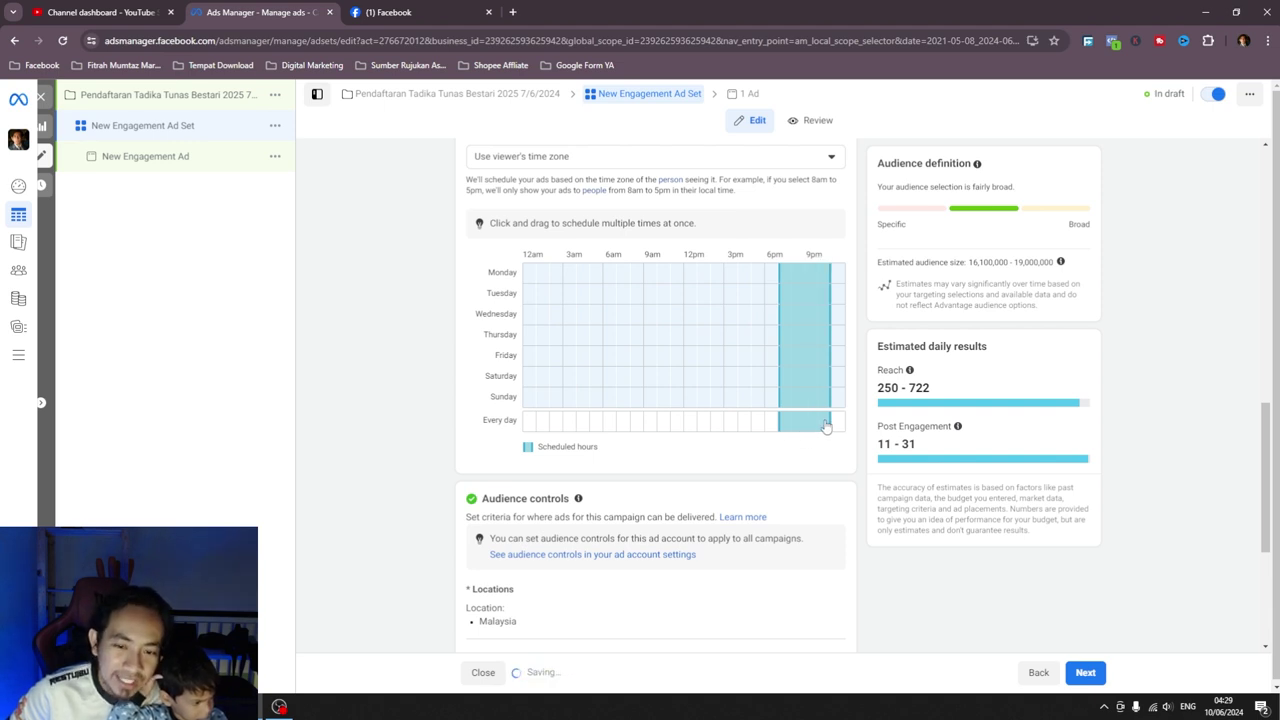
{"action": "left_click", "coordinate": [777, 428]}
{"action": "left_click", "coordinate": [778, 430]}
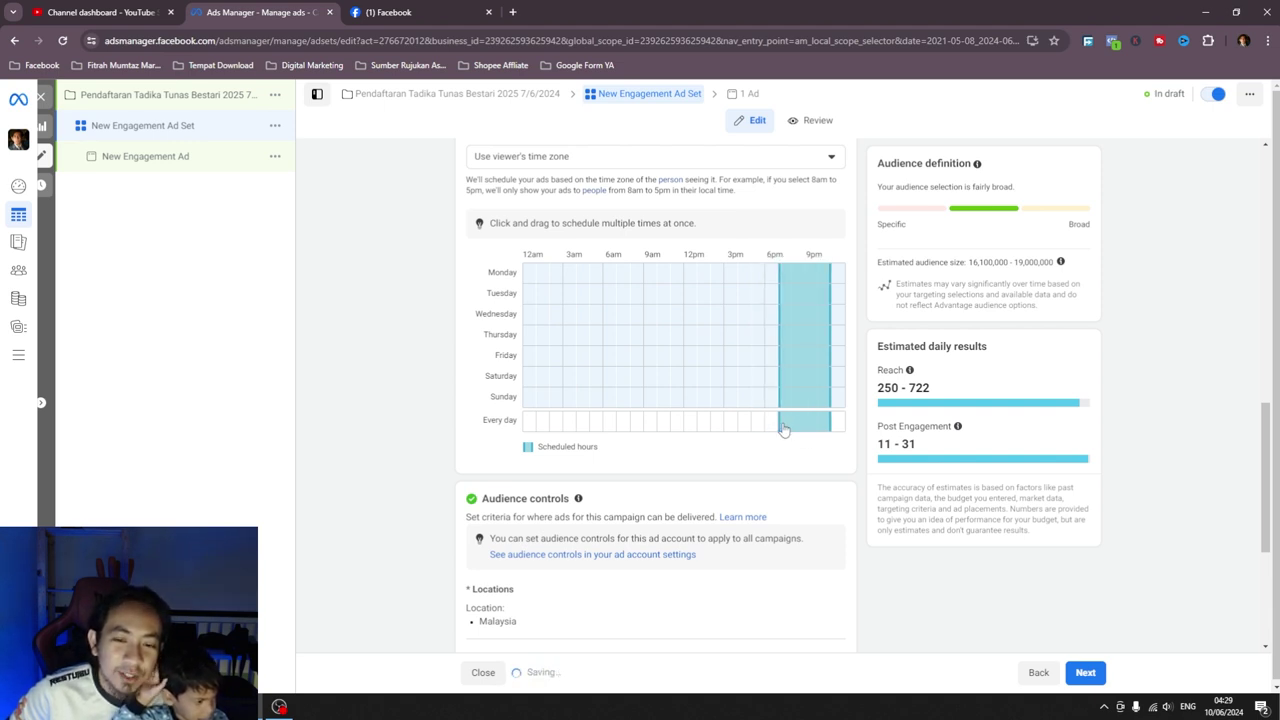
{"action": "left_click", "coordinate": [793, 426]}
{"action": "left_click", "coordinate": [800, 428]}
{"action": "left_click", "coordinate": [812, 428]}
{"action": "left_click", "coordinate": [825, 428]}
{"action": "left_click", "coordinate": [825, 424]}
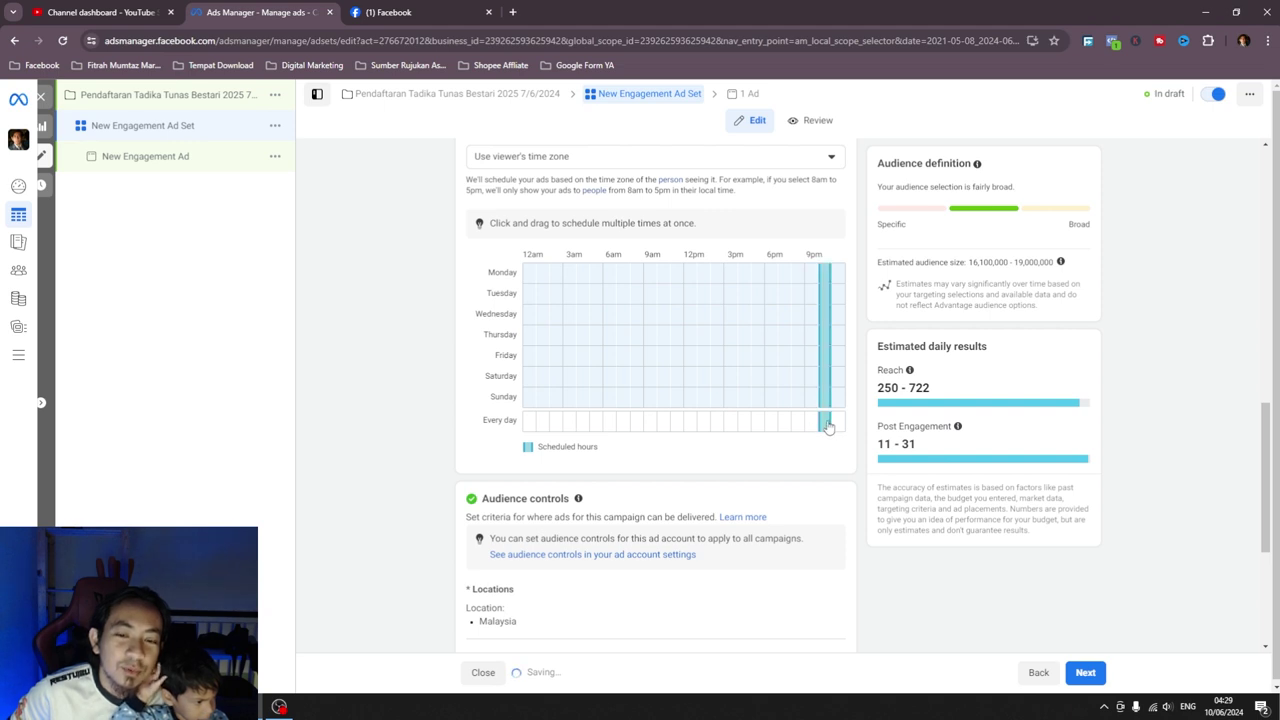
{"action": "left_click", "coordinate": [771, 424]}
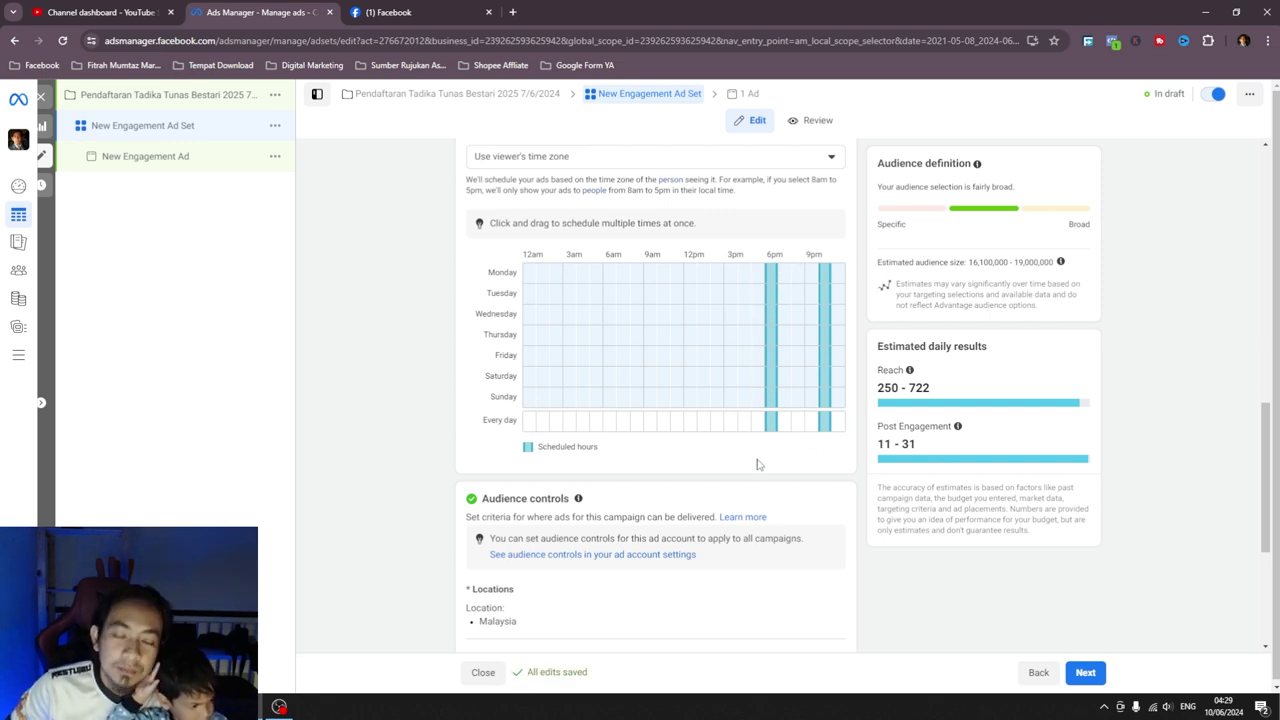
- Review the ad set's lifetime budget together with its start and end dates
{"action": "scroll", "coordinate": [767, 416], "scroll_direction": "up", "scroll_amount": 2}
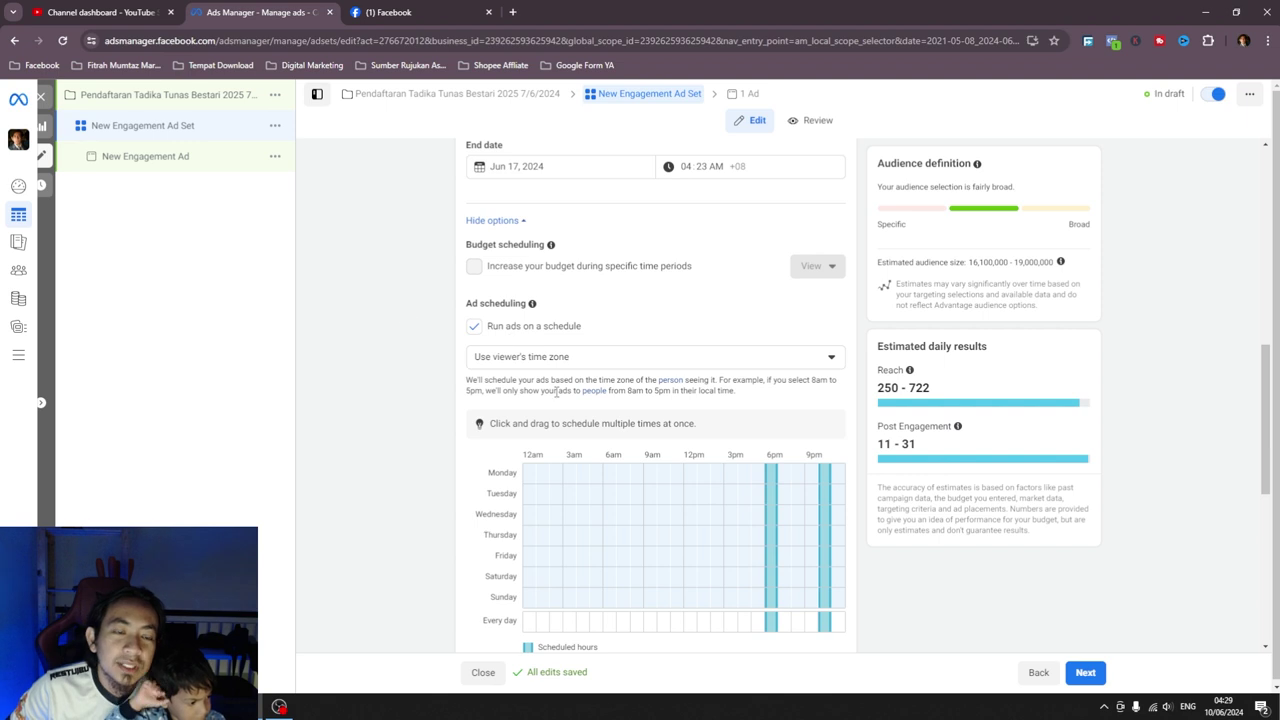
{"action": "scroll", "coordinate": [556, 391], "scroll_direction": "up", "scroll_amount": 1}
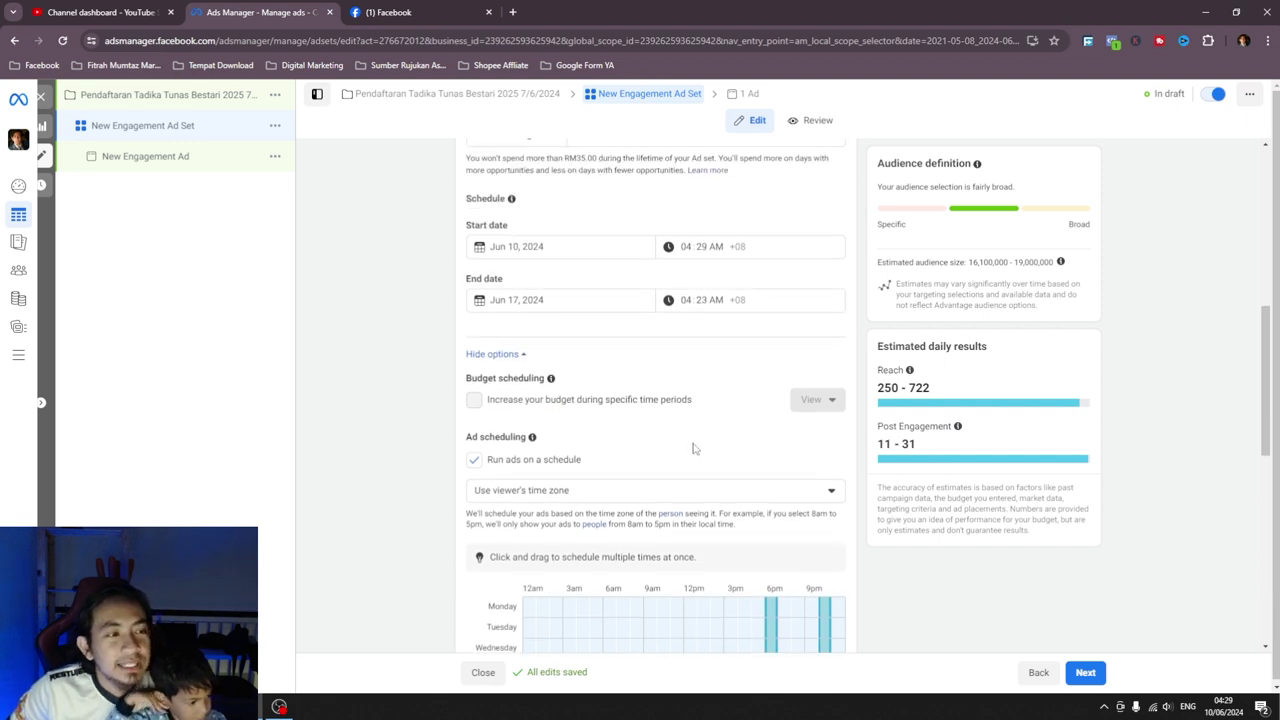
{"action": "scroll", "coordinate": [557, 352], "scroll_direction": "up", "scroll_amount": 1}
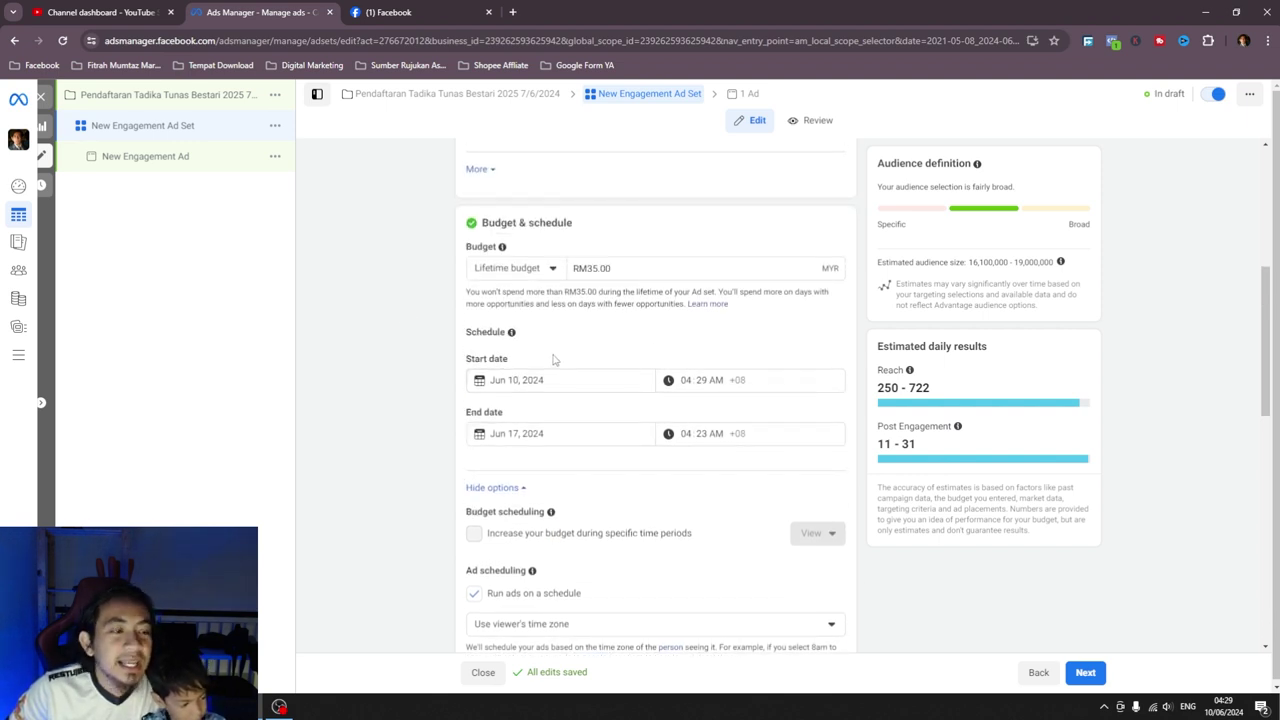